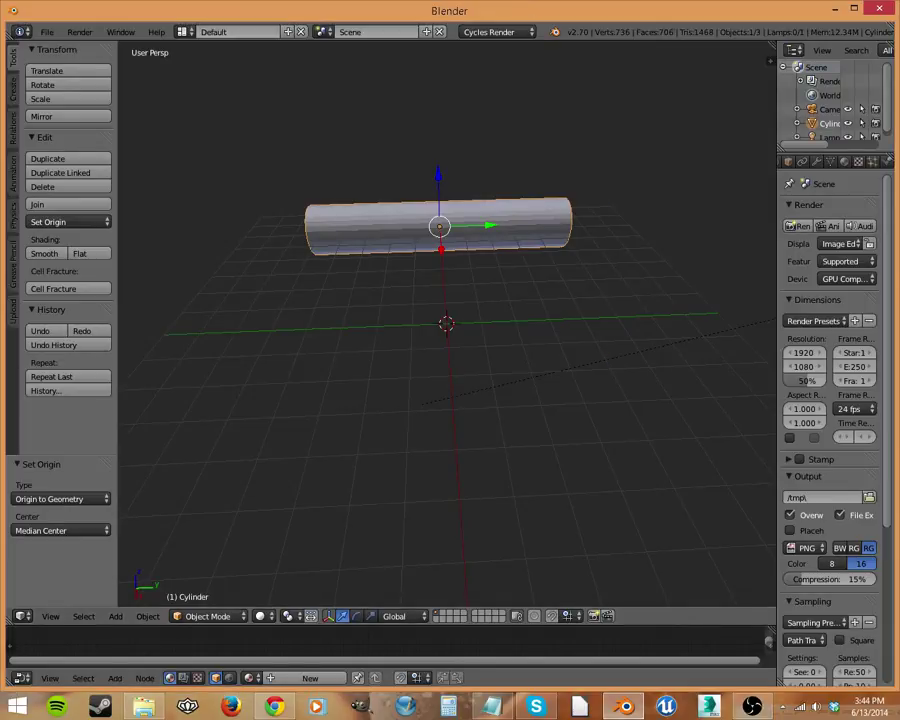
Step: Maximize the Blender window and add a Bezier curve at the origin beside the cylinder
double_click(519, 13)
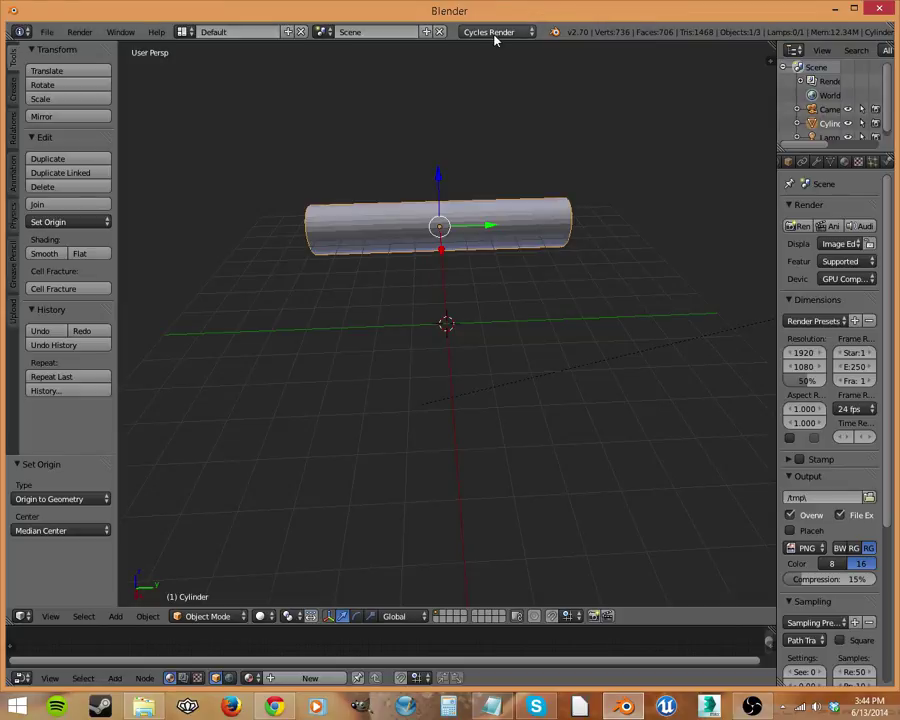
key(shift+a)
mouse_move(464, 367)
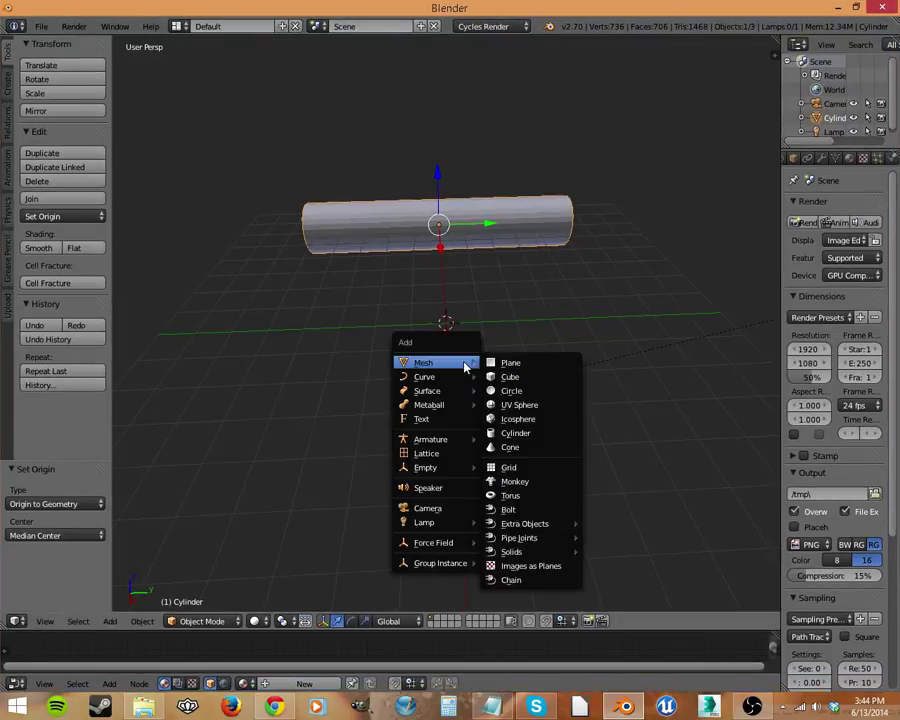
click(506, 377)
middle_drag(502, 384, 491, 405)
Step: Select the Bezier curve and scale it up to about 2.405
key(a)
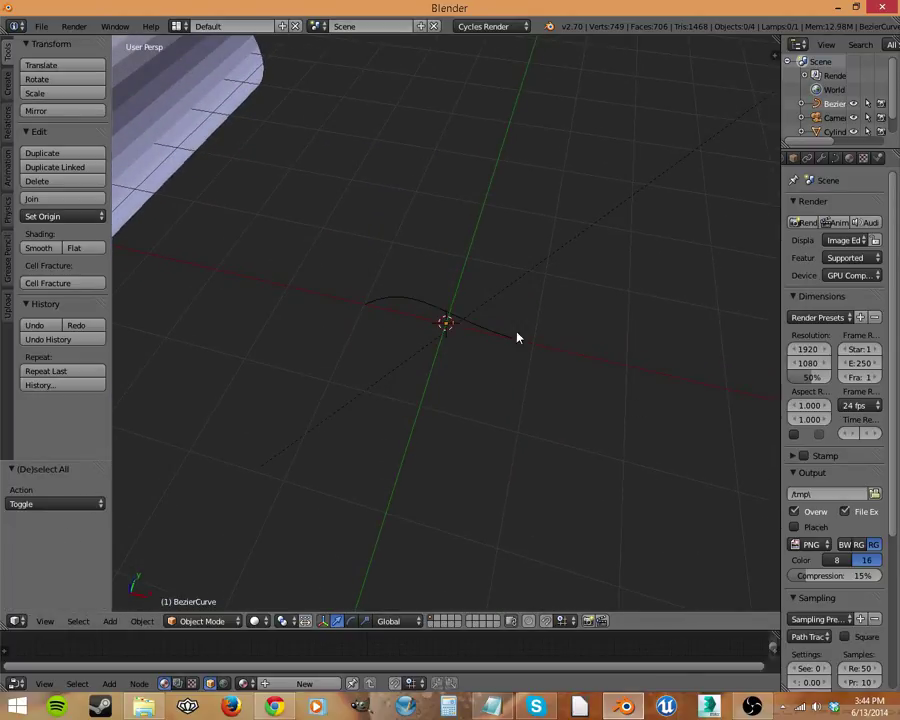
right_click(478, 336)
key(s)
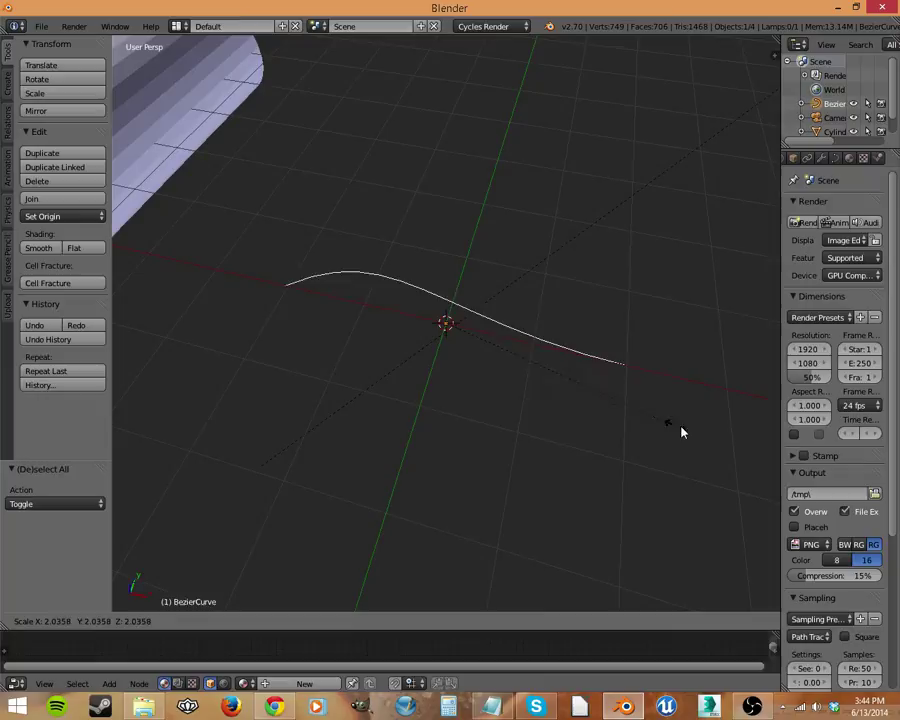
click(687, 442)
middle_drag(687, 442, 575, 440)
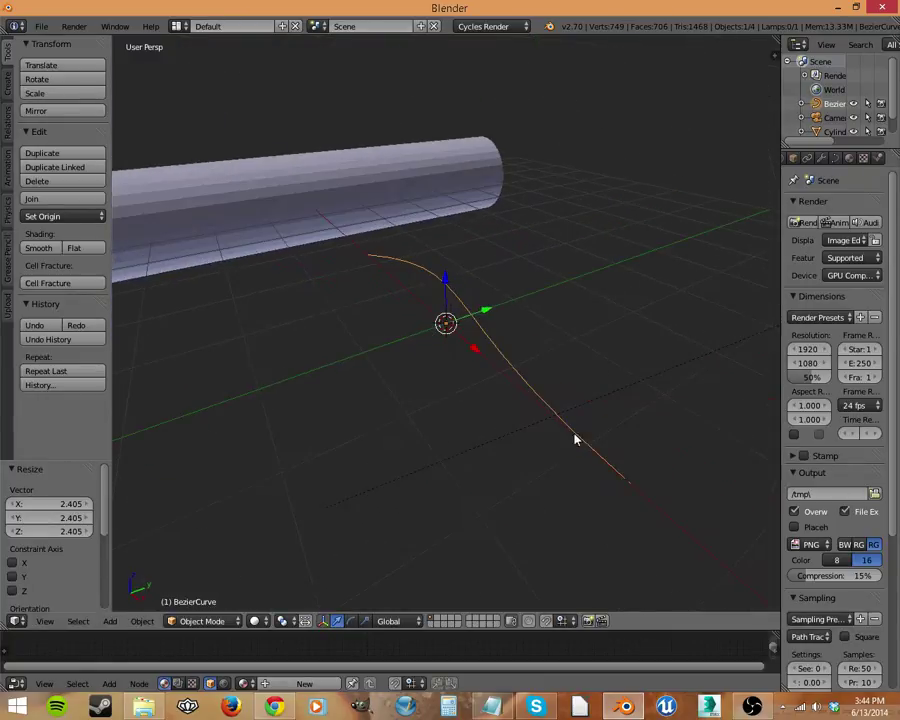
Step: Rotate the curve 90° around the Z axis, then 90° around the Y axis
key(r)
key(z)
key(9)
key(0)
key(Return)
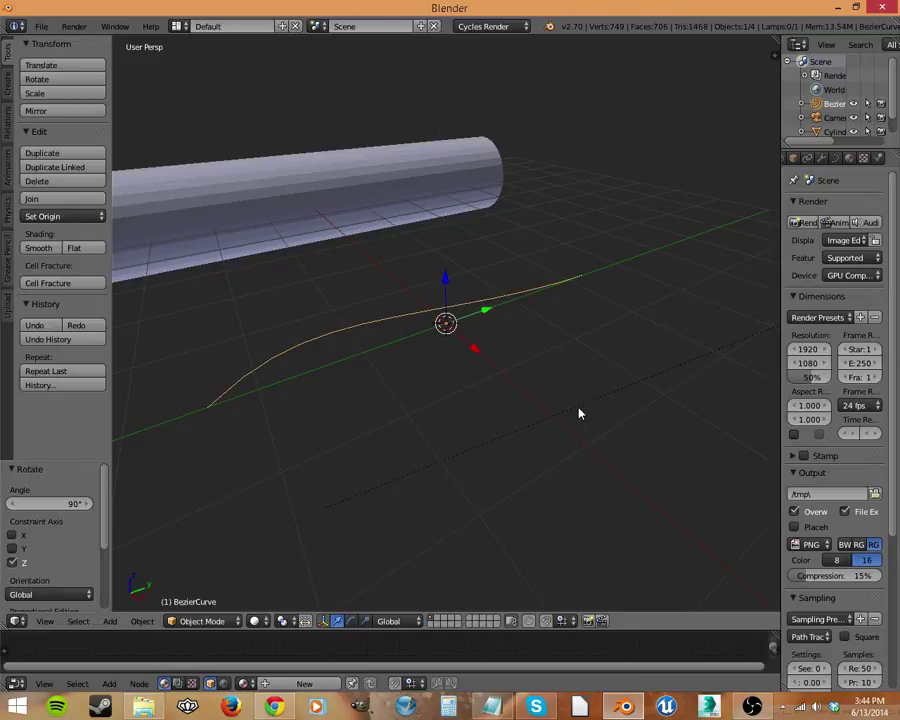
middle_drag(568, 428, 497, 381)
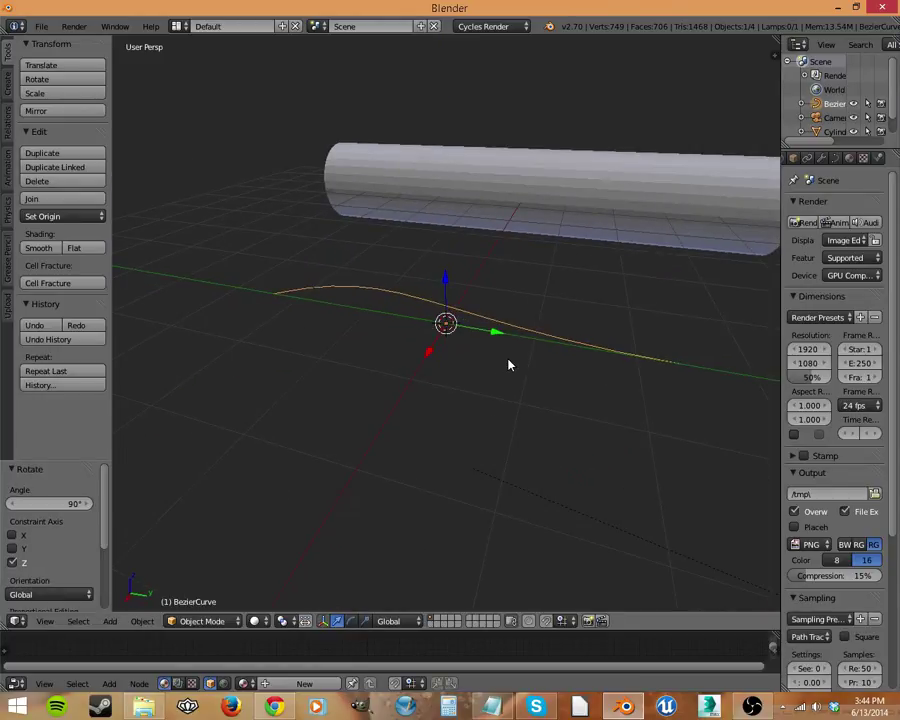
key(r)
key(y)
key(9)
key(0)
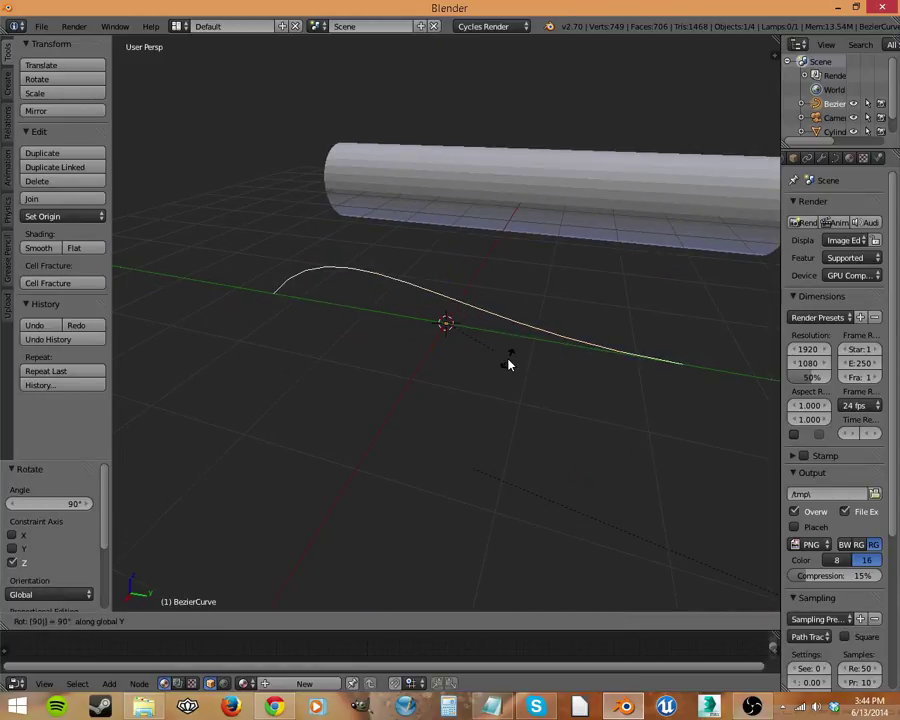
key(Return)
Step: In Edit Mode, move the selected curve handle sideways, locked out of the Z axis
key(Tab)
middle_drag(451, 393, 278, 397)
middle_drag(437, 455, 582, 430)
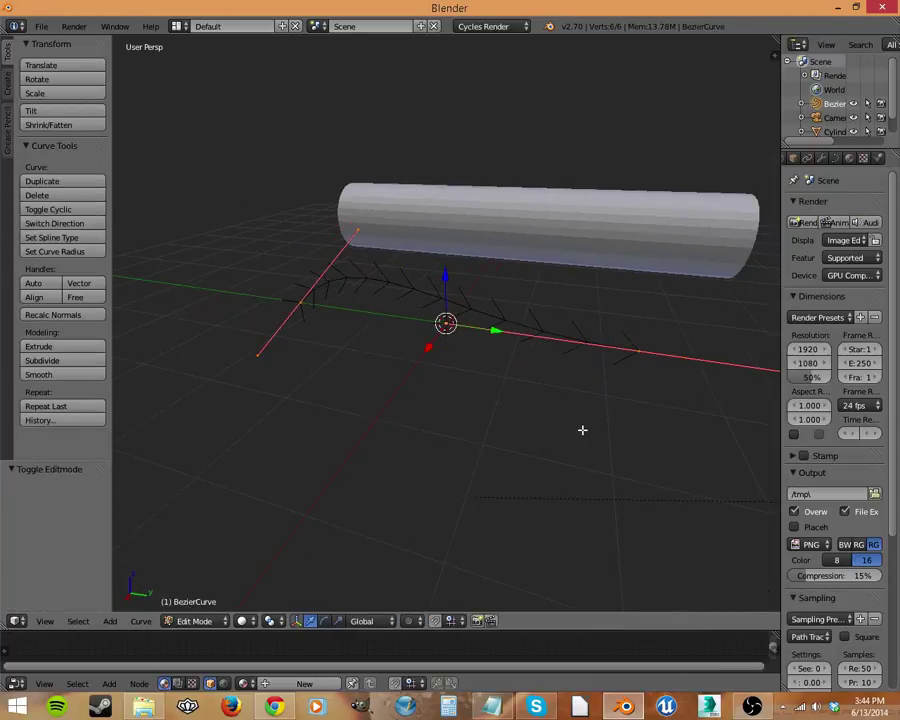
key(g)
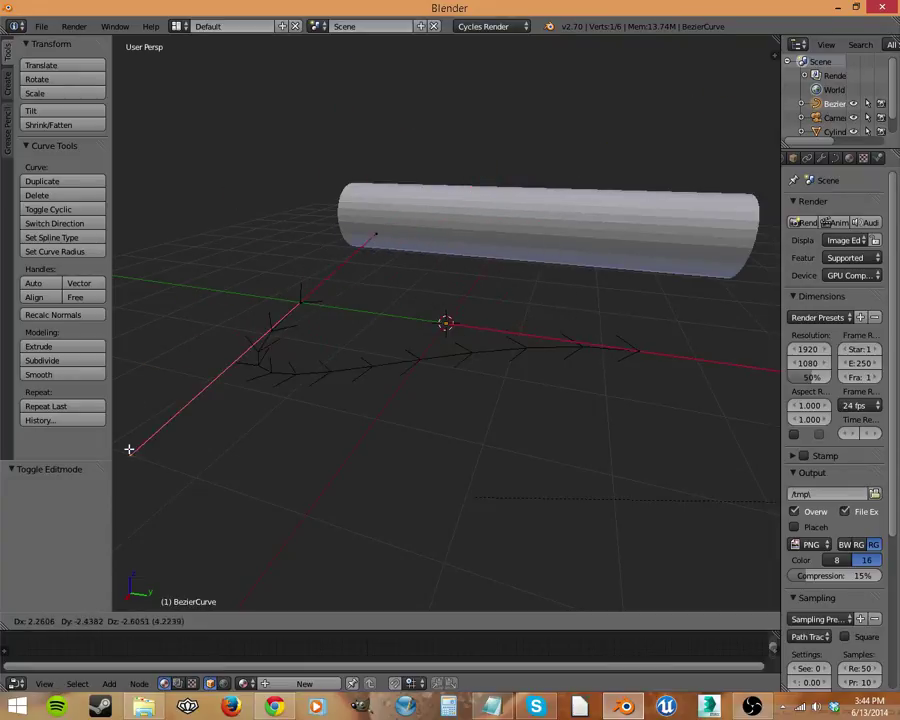
key(Escape)
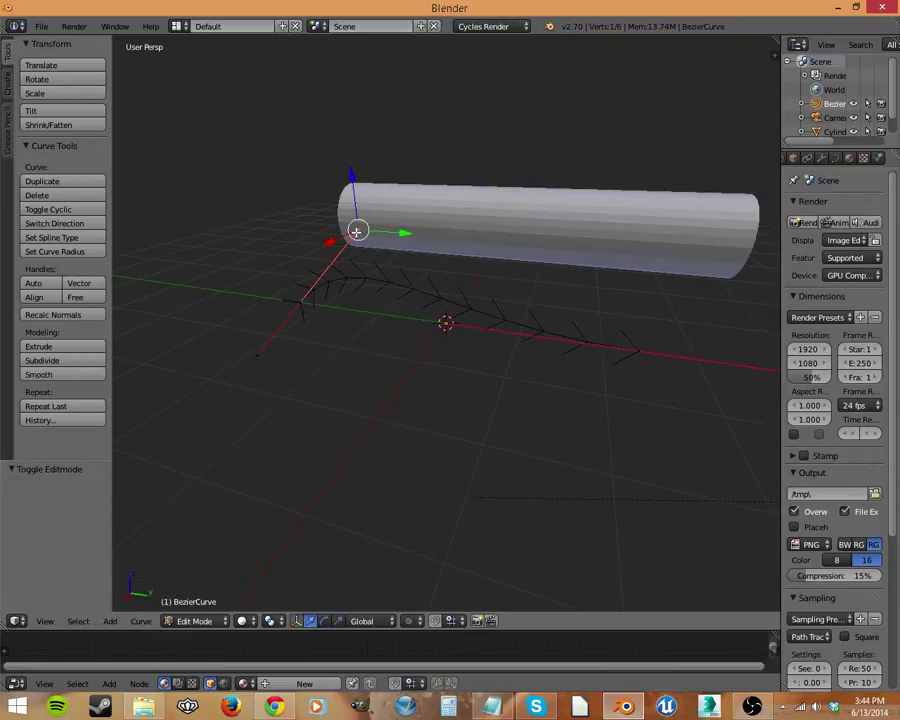
key(g)
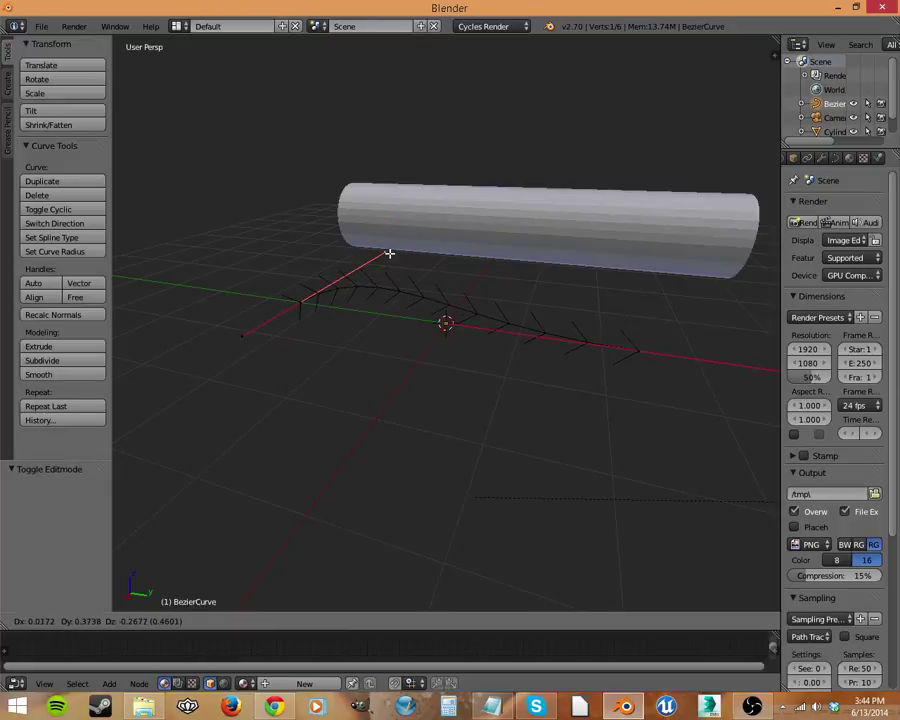
key(y)
key(x)
key(y)
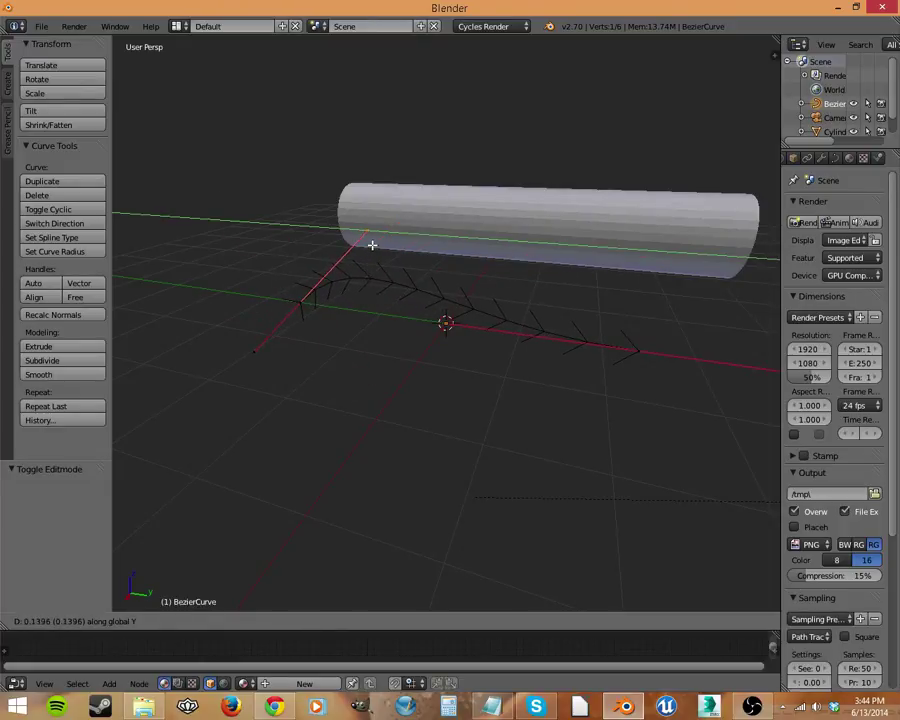
key(shift+z)
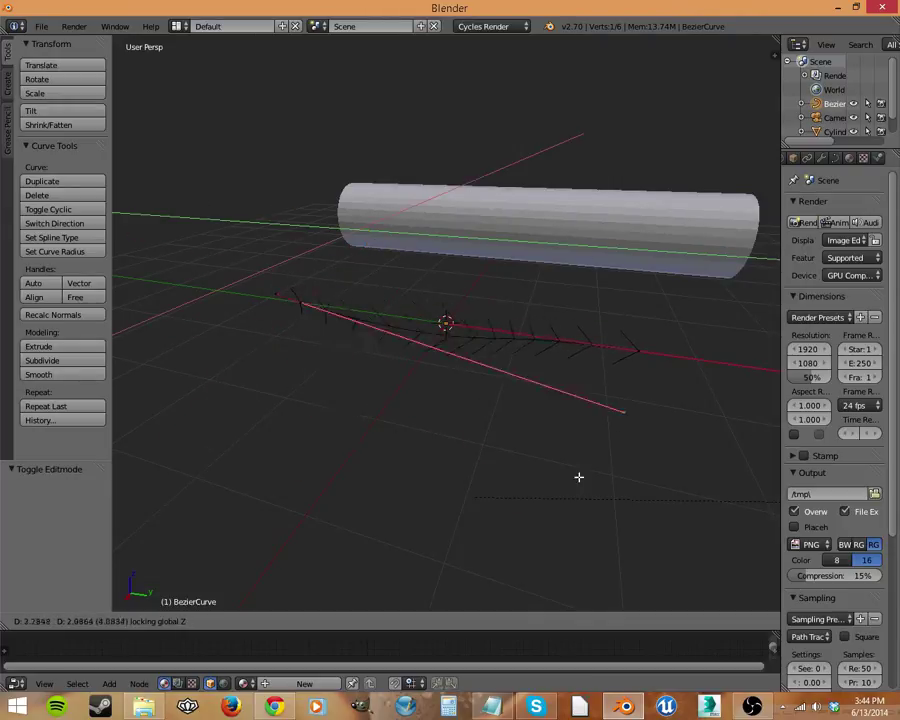
click(470, 285)
middle_drag(597, 311, 386, 448)
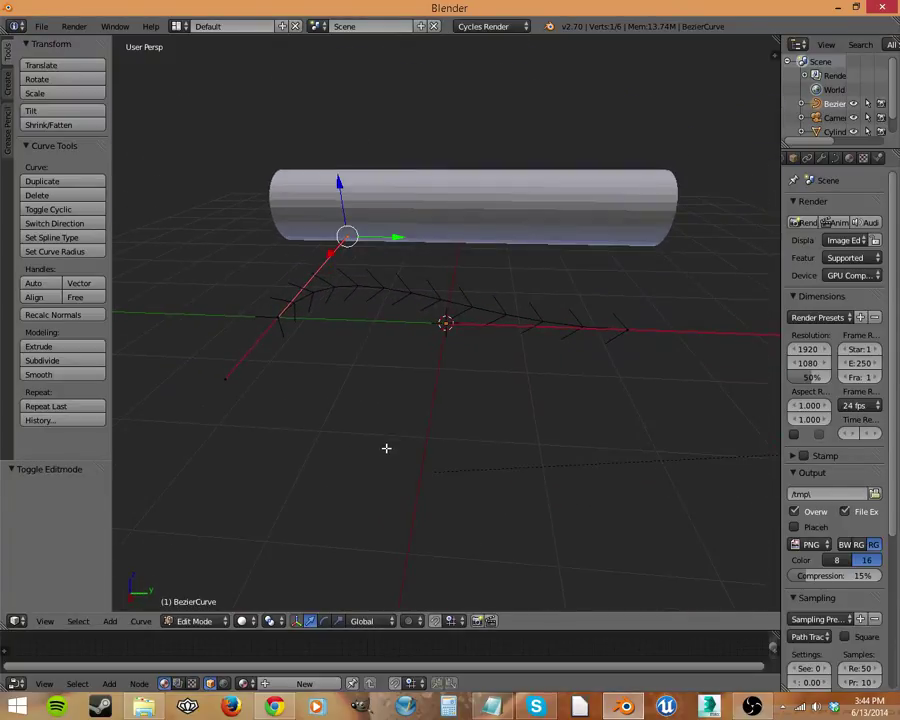
Step: Move the left control point down-left and set its handle vertical
right_click(280, 314)
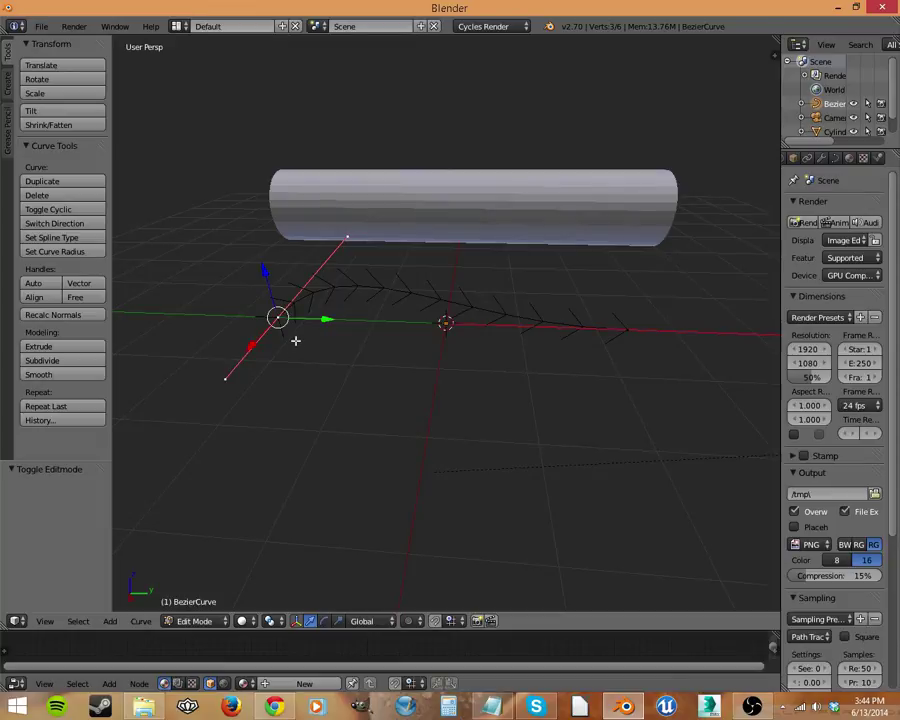
key(g)
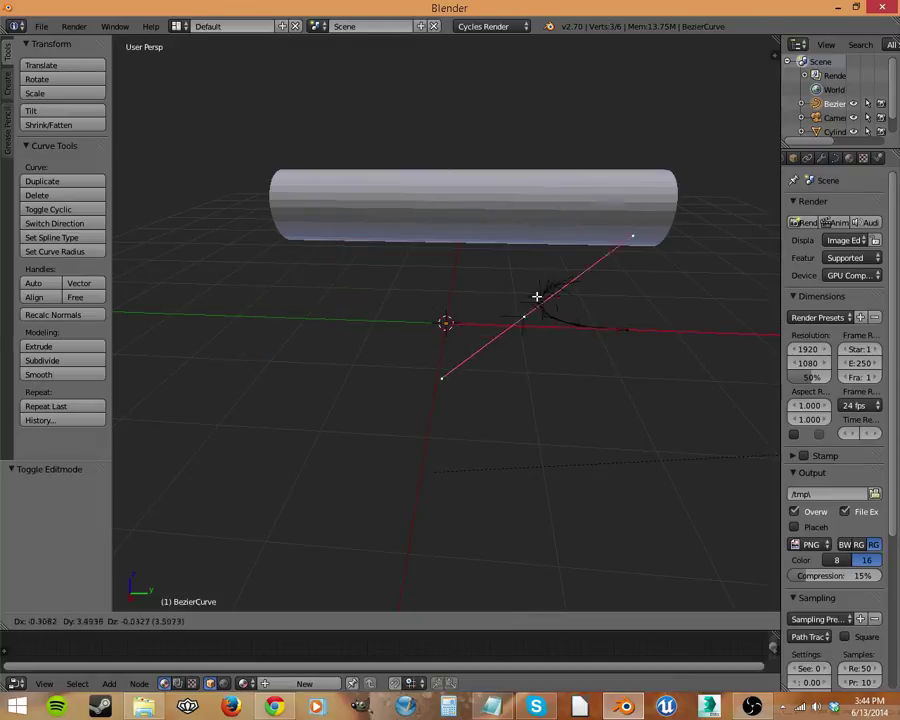
right_click(243, 323)
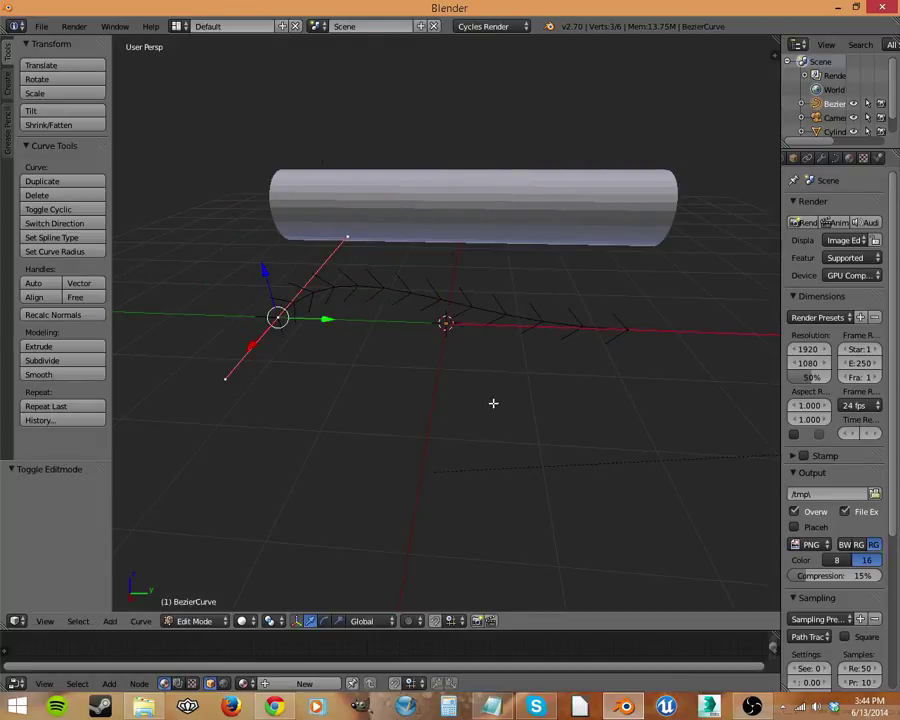
middle_drag(493, 403, 316, 318)
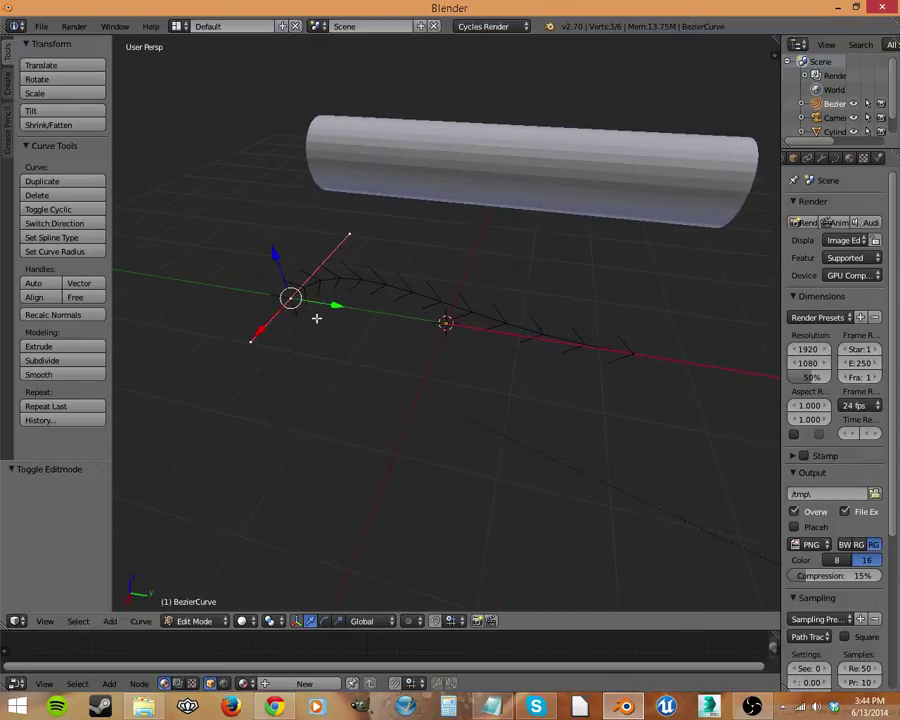
key(g)
click(256, 427)
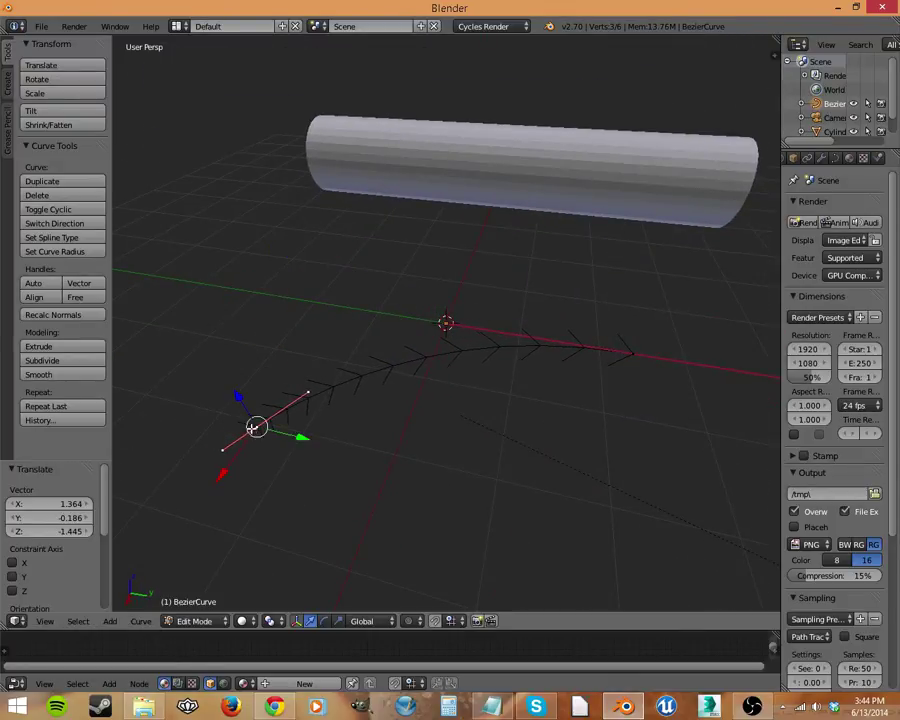
middle_drag(256, 427, 356, 382)
right_click(281, 341)
key(g)
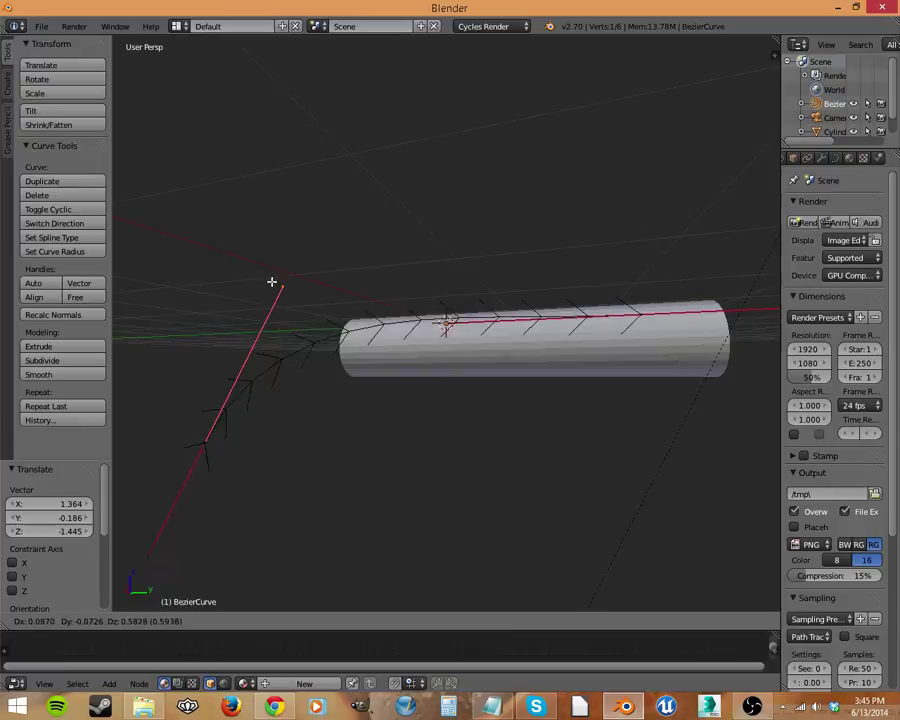
click(210, 235)
Step: Move the right control point below the cylinder and pull its handle up-right
right_click(643, 315)
key(g)
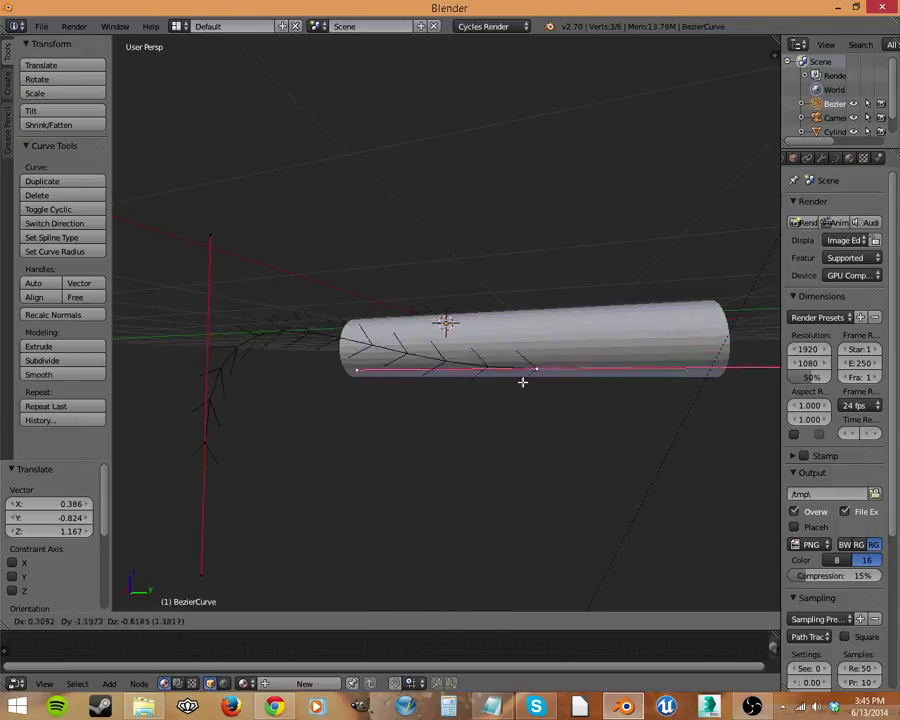
click(477, 403)
right_click(692, 393)
key(g)
click(576, 282)
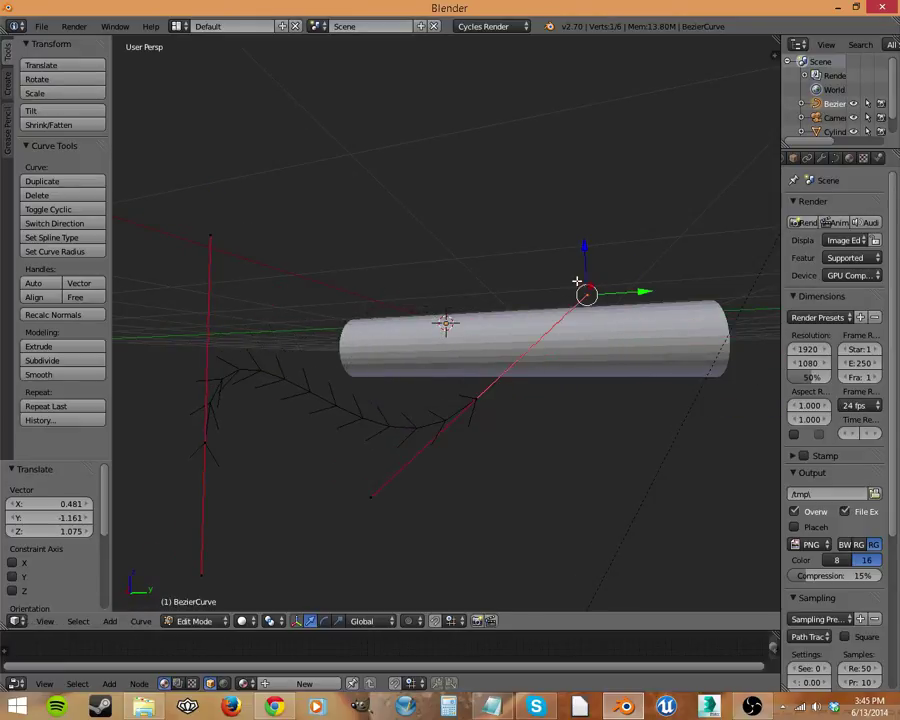
middle_drag(576, 282, 472, 546)
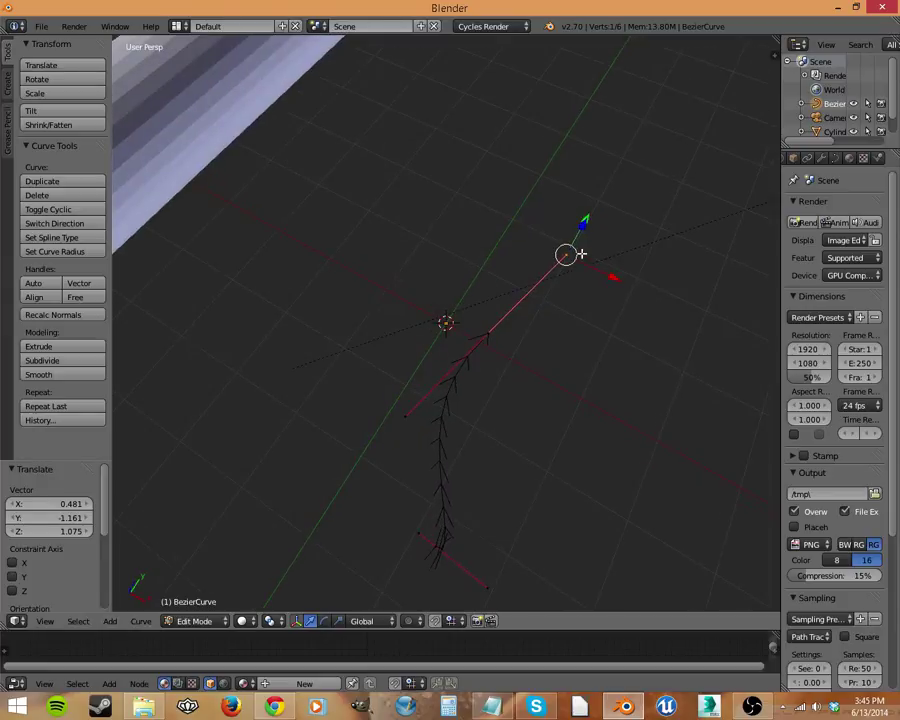
key(g)
click(590, 343)
middle_drag(450, 474, 359, 366)
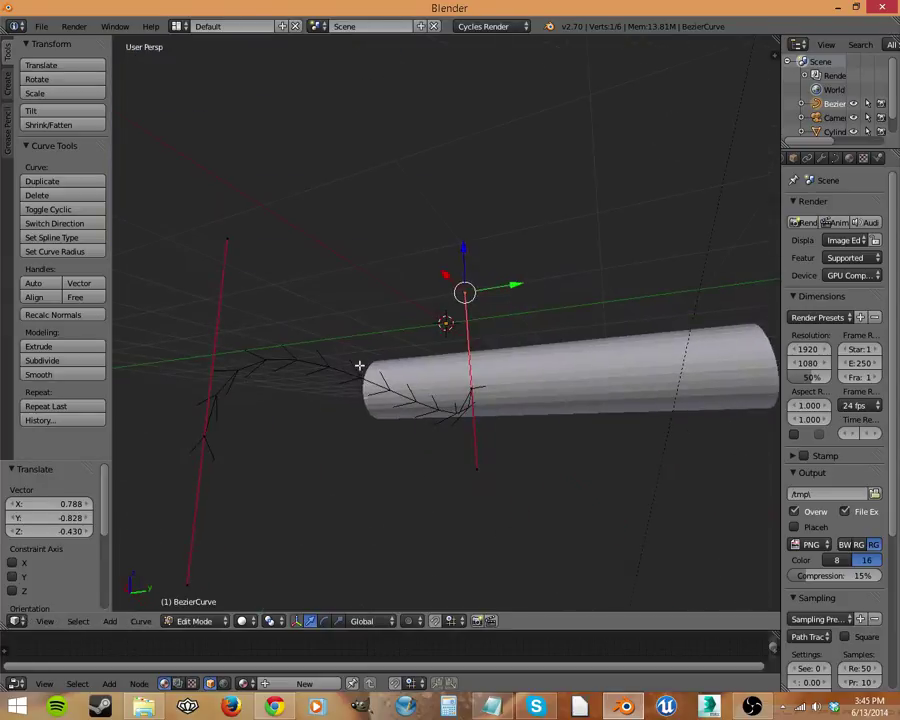
middle_drag(354, 438, 364, 442)
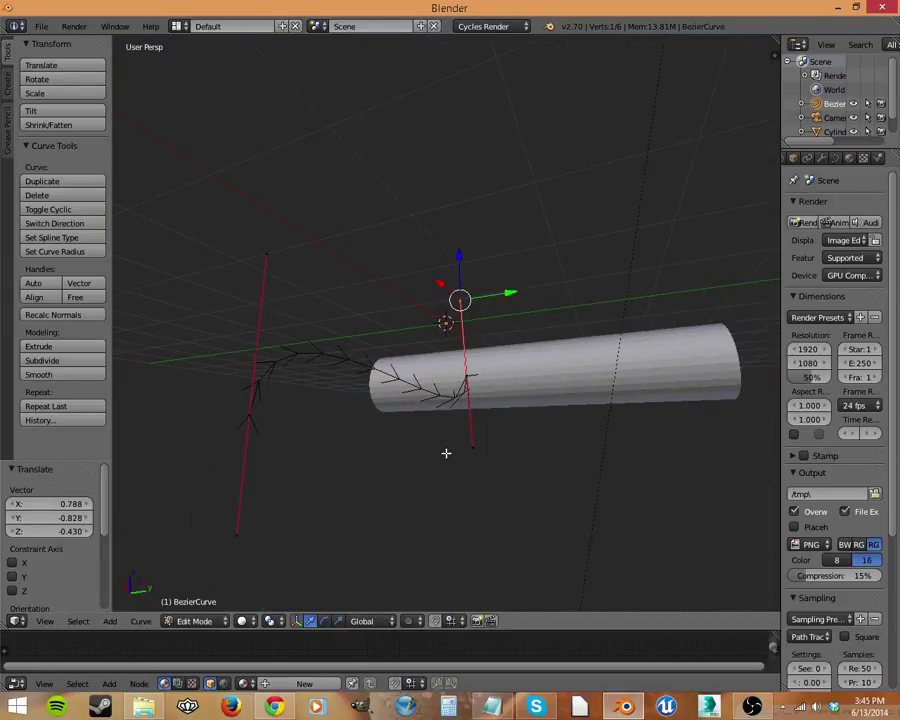
Step: Frame the winding curve in camera view and return to Object Mode
key(KP_0)
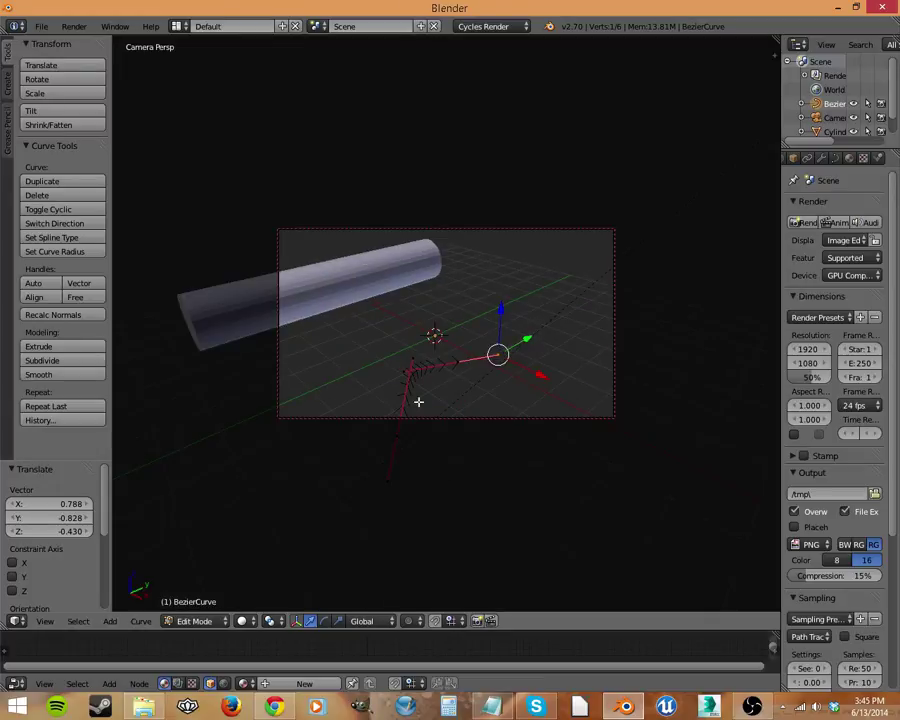
middle_drag(432, 387, 604, 373)
key(Tab)
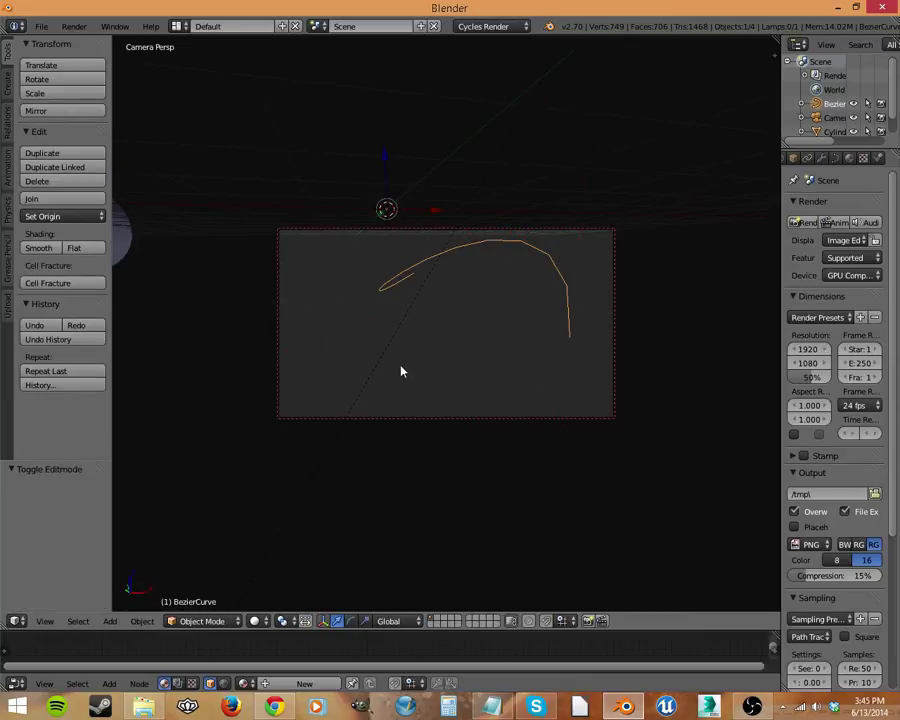
Step: Make a test F12 render, close it, and leave camera view
key(F12)
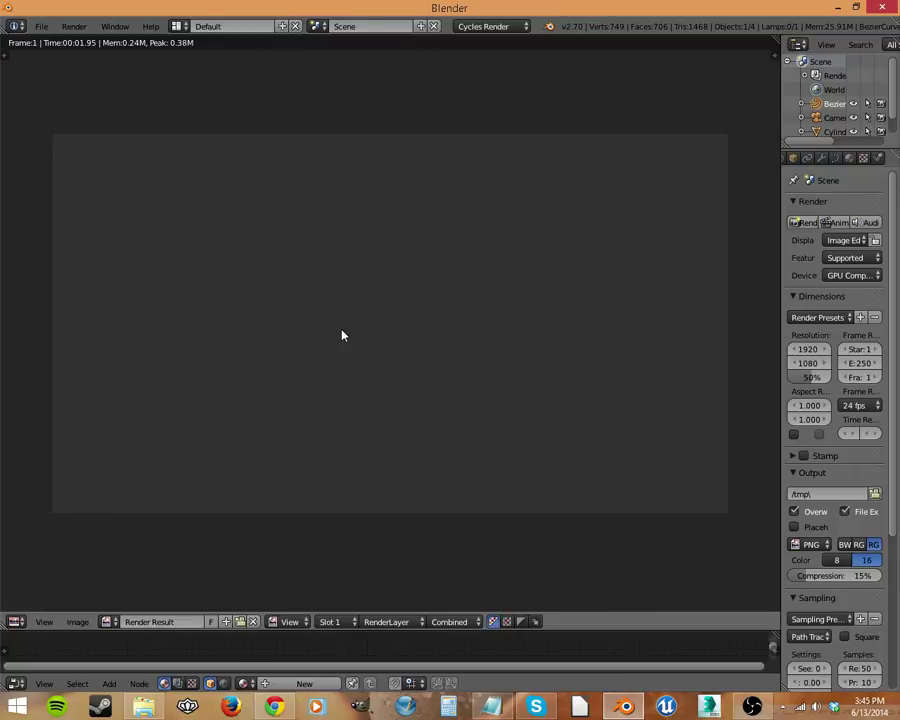
key(Escape)
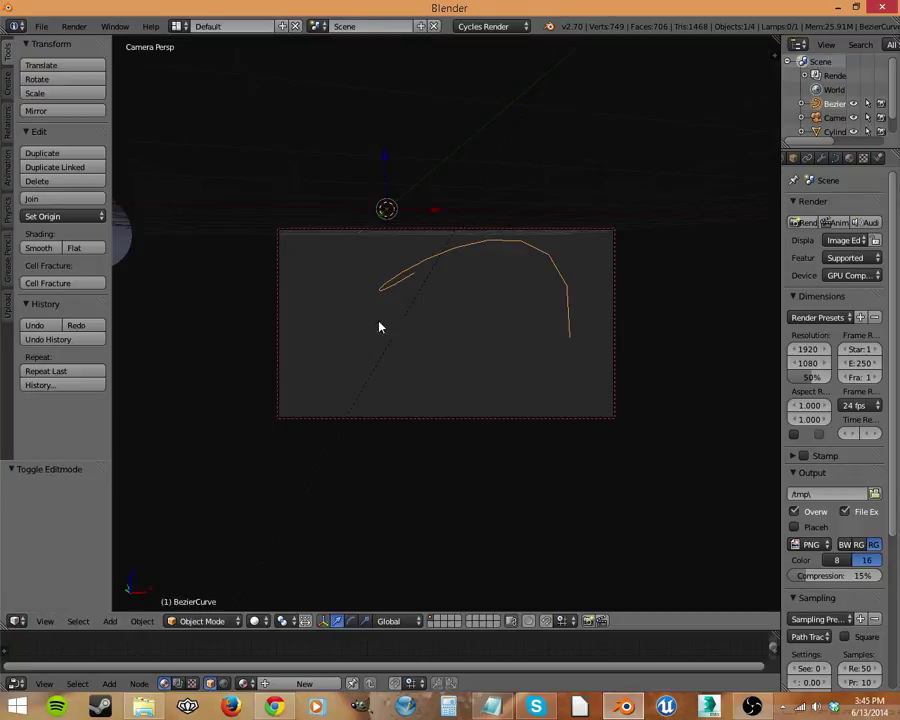
key(KP_0)
mouse_move(538, 392)
middle_down()
mouse_move(504, 476)
mouse_move(622, 440)
mouse_move(611, 446)
mouse_move(540, 410)
middle_up()
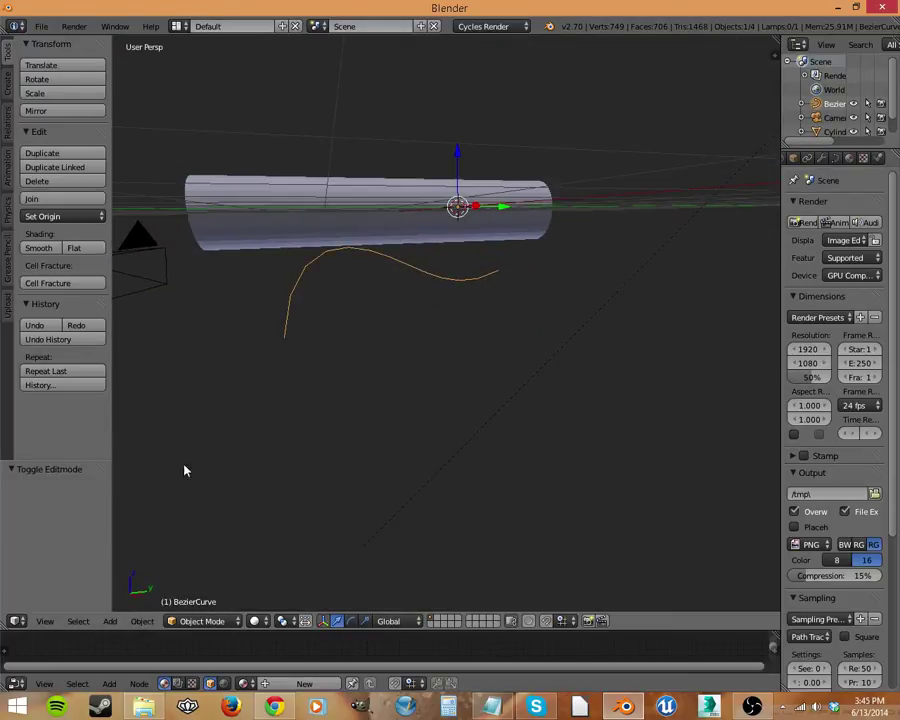
Step: Enter Edit Mode and change the curve's Fill mode from Half to Full in Curve Data
key(Tab)
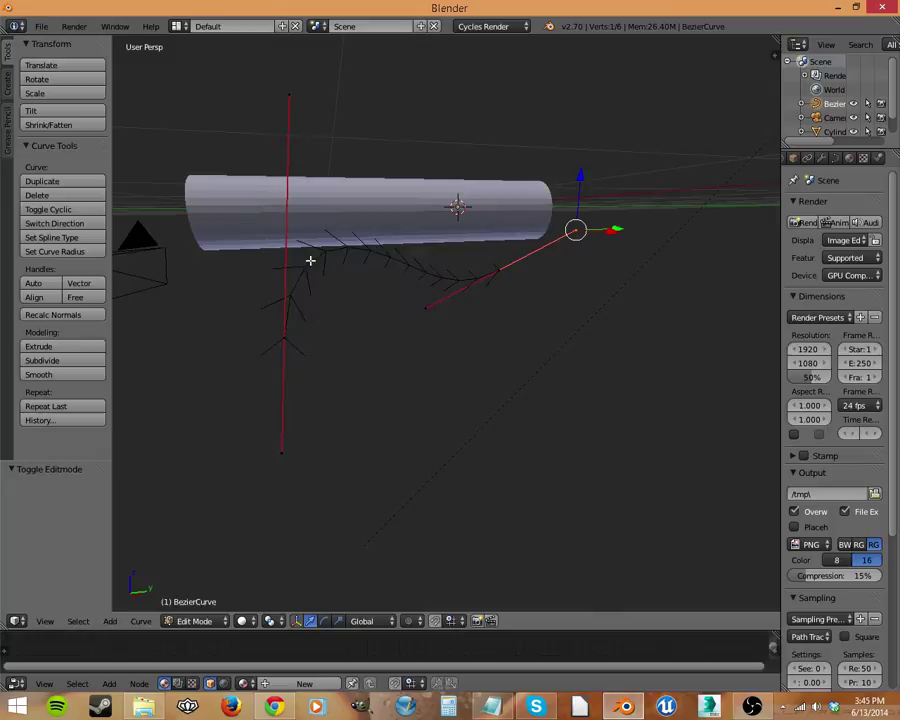
scroll(864, 175, down, 3)
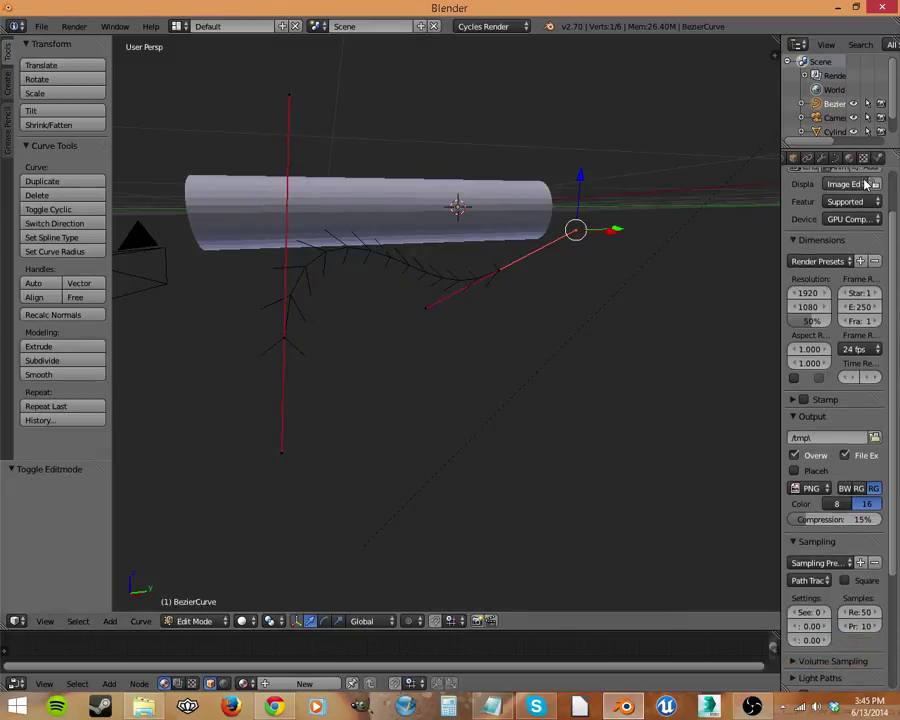
scroll(863, 185, up, 3)
click(850, 158)
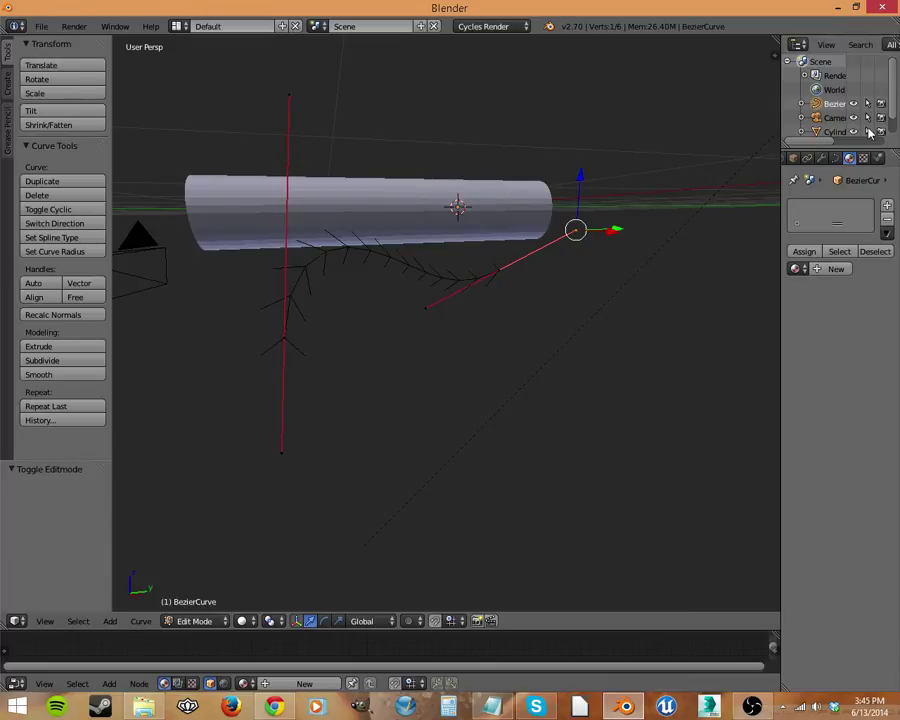
click(836, 159)
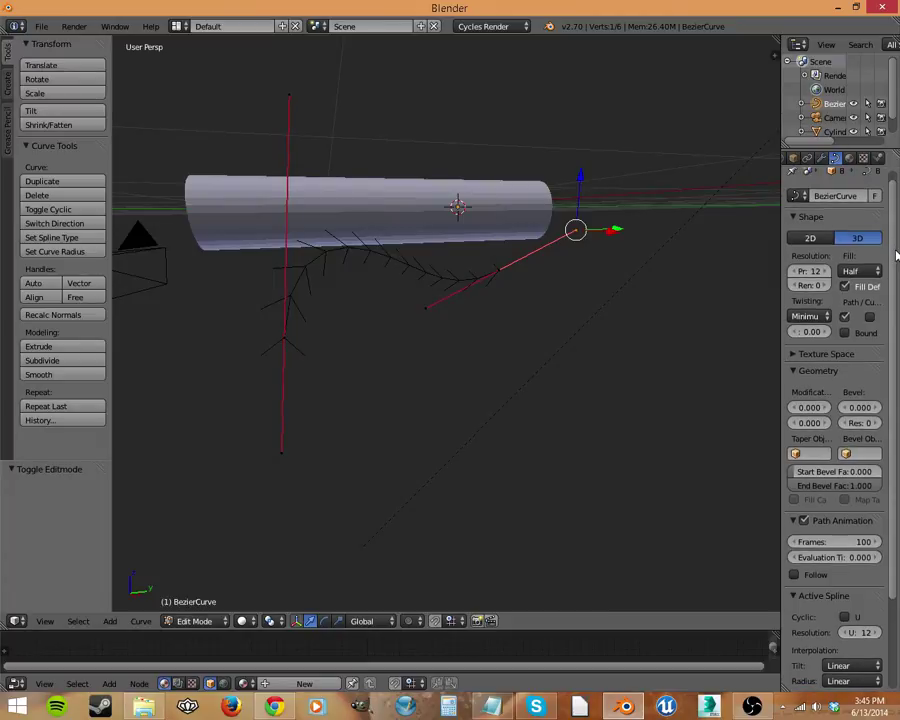
scroll(896, 255, down, 1)
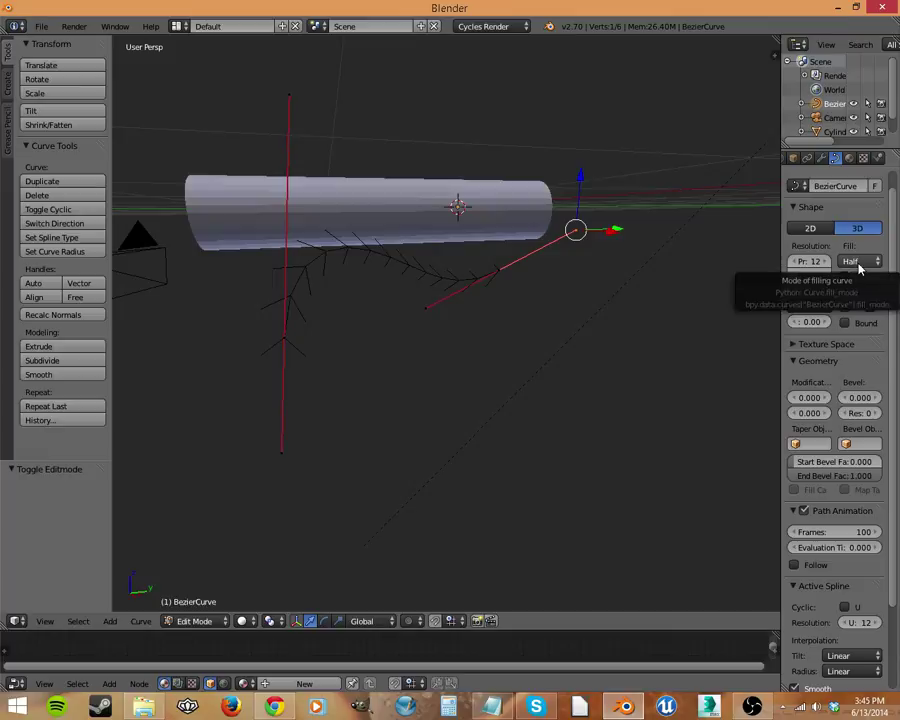
click(856, 263)
click(826, 245)
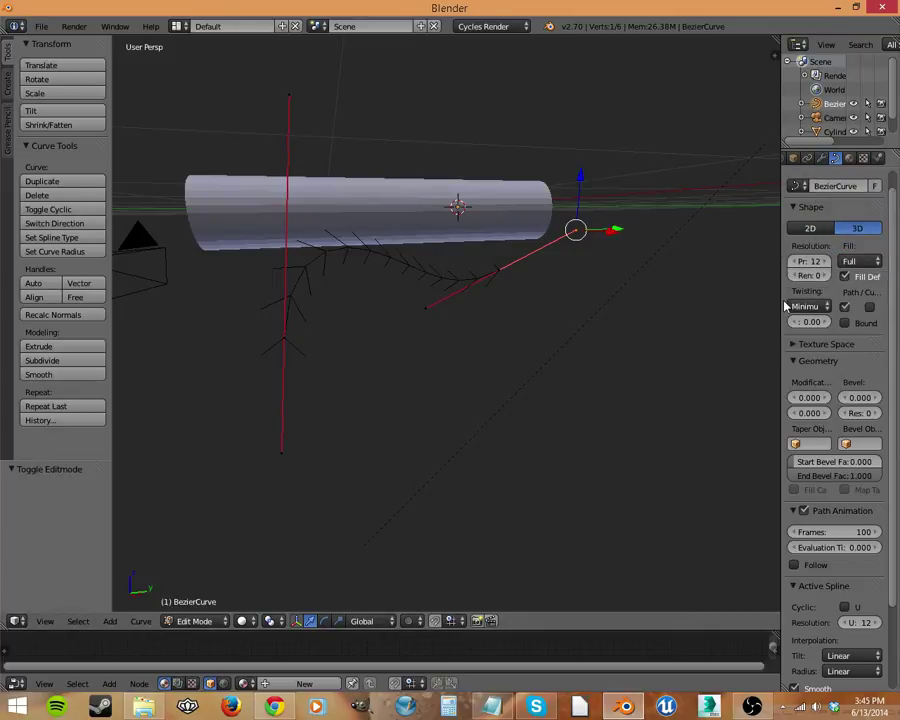
Step: Give the curve bevel depth 0.041 and bevel resolution 3, then return to Object Mode
drag(779, 301, 727, 301)
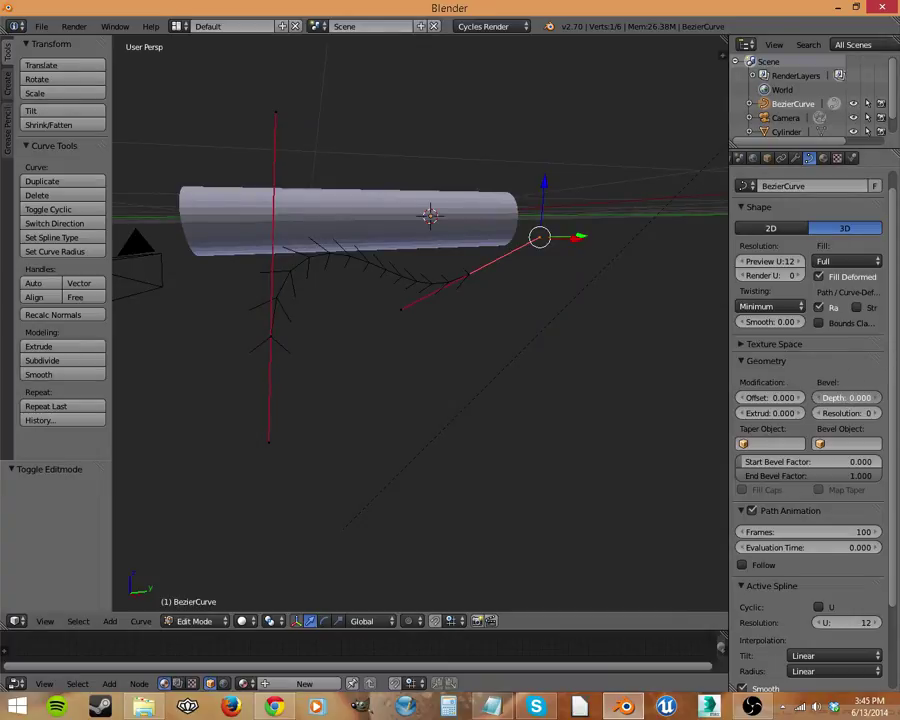
drag(850, 401, 866, 401)
middle_drag(448, 364, 569, 336)
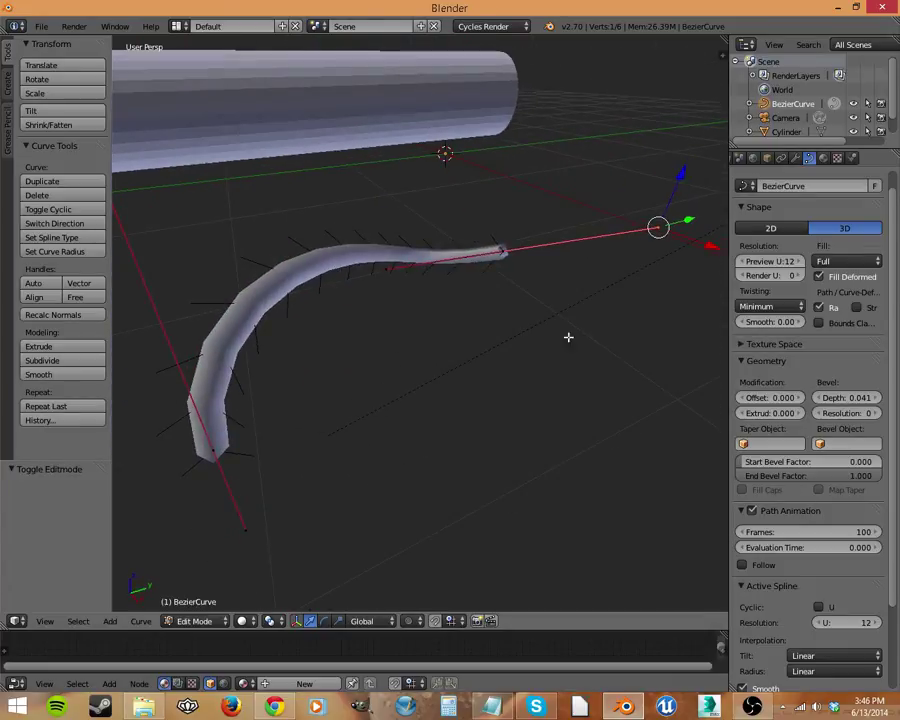
click(875, 413)
middle_drag(397, 359, 490, 245)
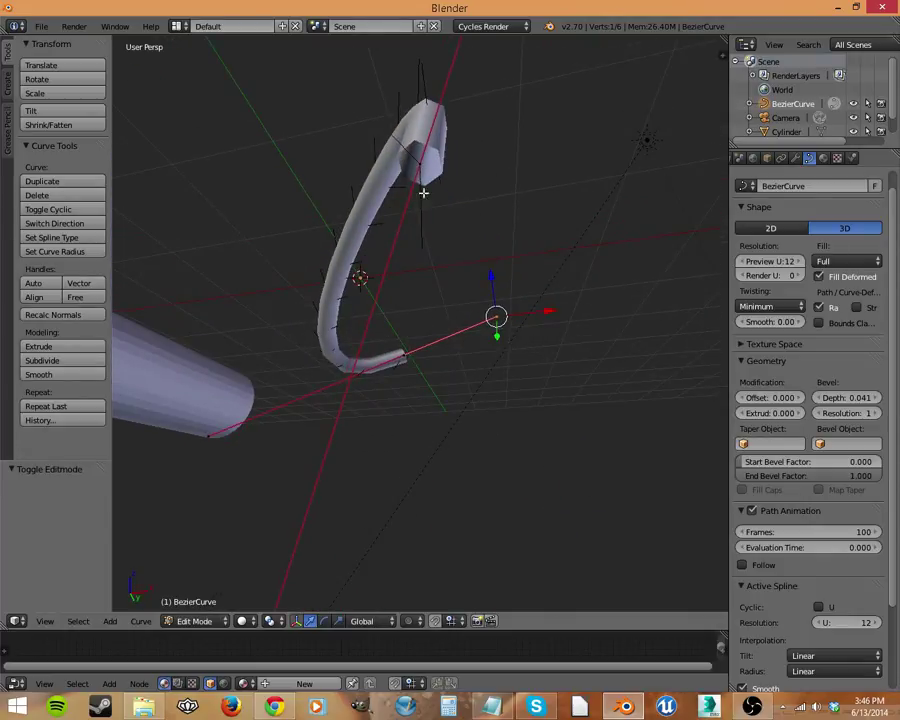
click(877, 413)
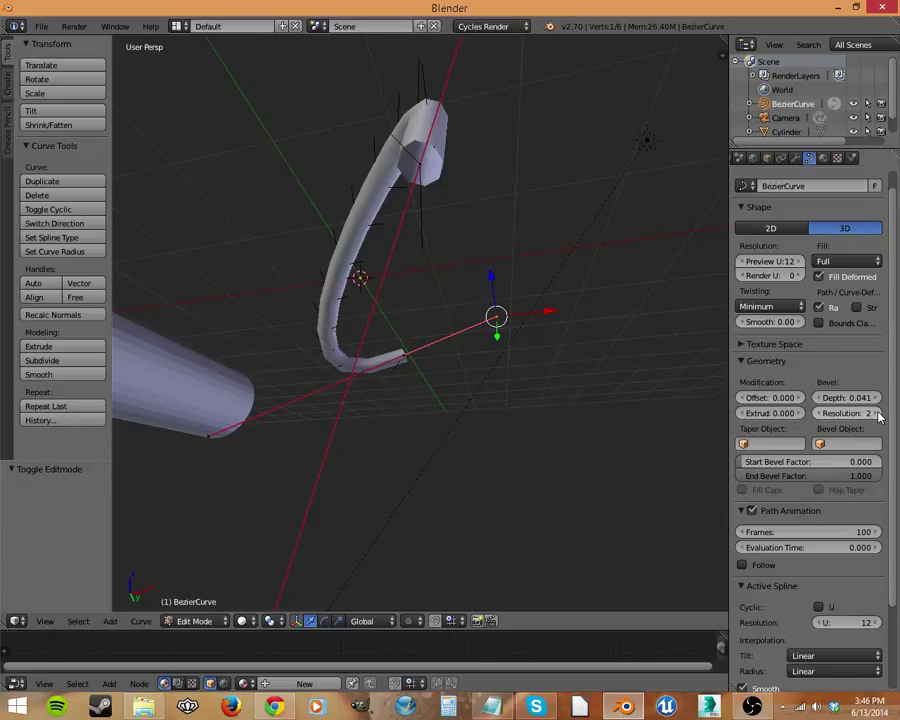
click(877, 413)
middle_drag(462, 217, 403, 336)
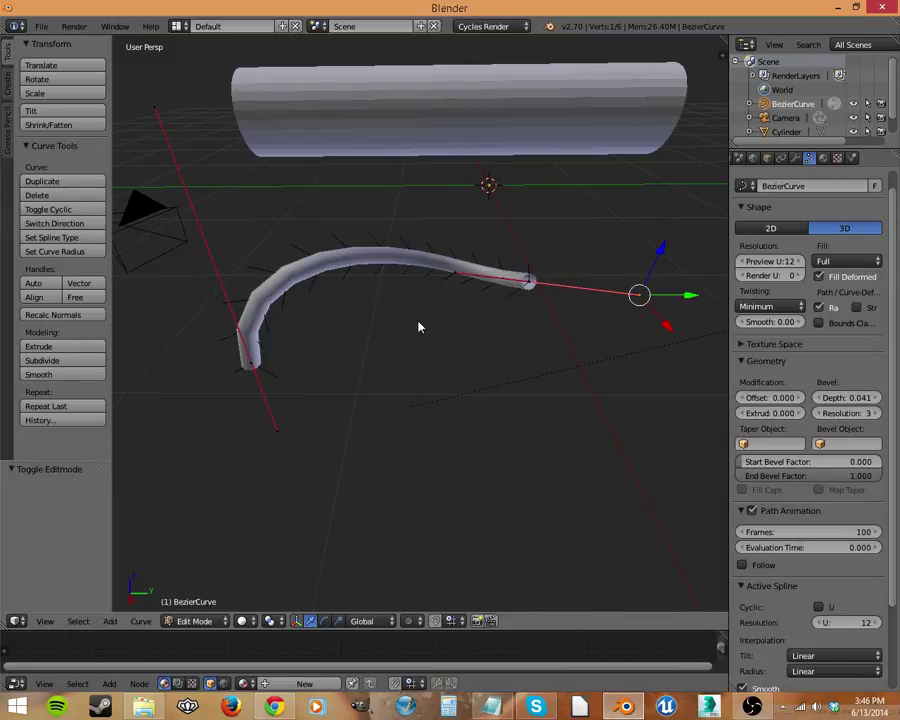
key(Tab)
Step: Convert the bevelled curve into a mesh with Alt+C and enter Edit Mode
key(alt+c)
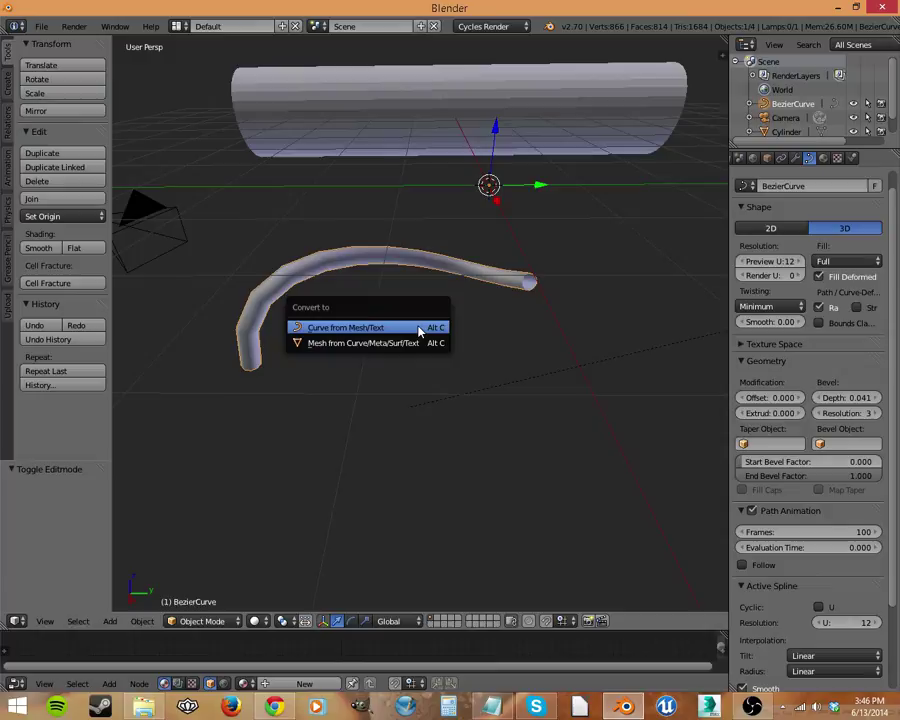
click(346, 345)
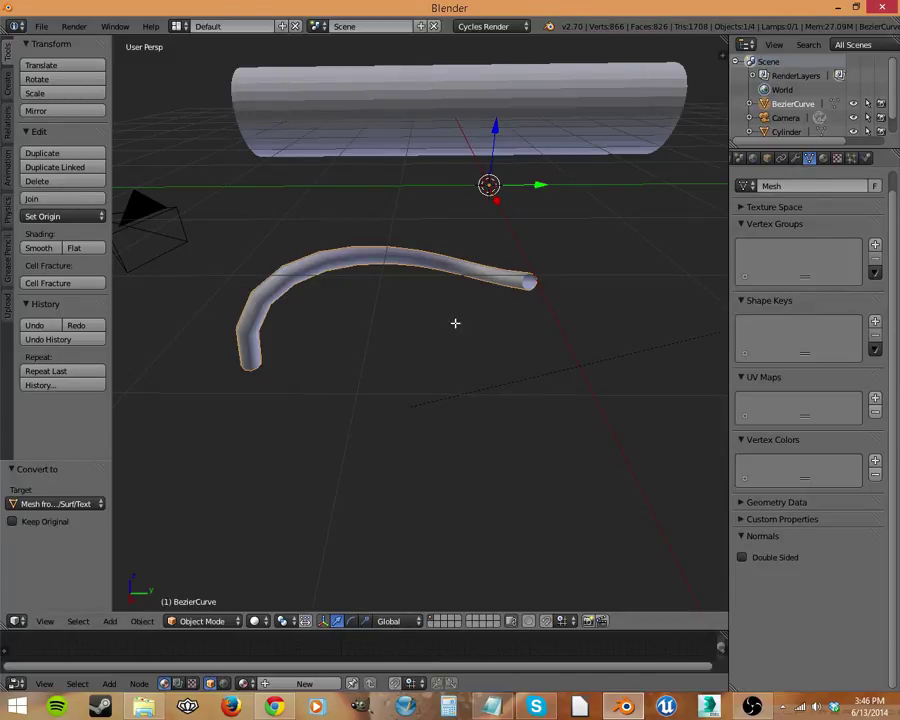
key(Tab)
scroll(308, 334, up, 5)
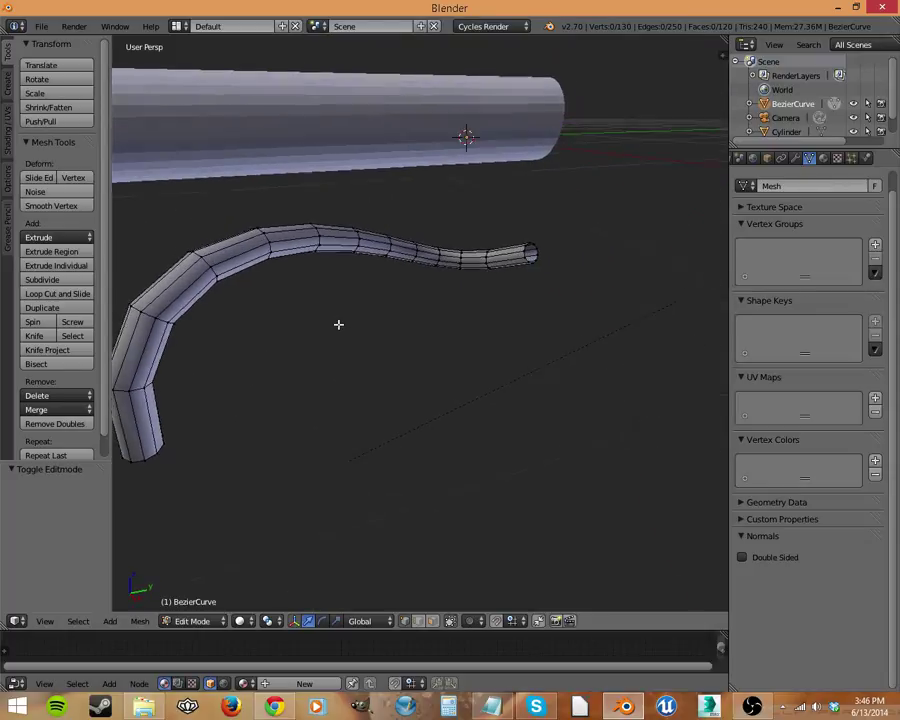
middle_drag(338, 324, 397, 580)
Step: In edge select mode, select the tube's lower end loop and enable Connected proportional editing
click(419, 622)
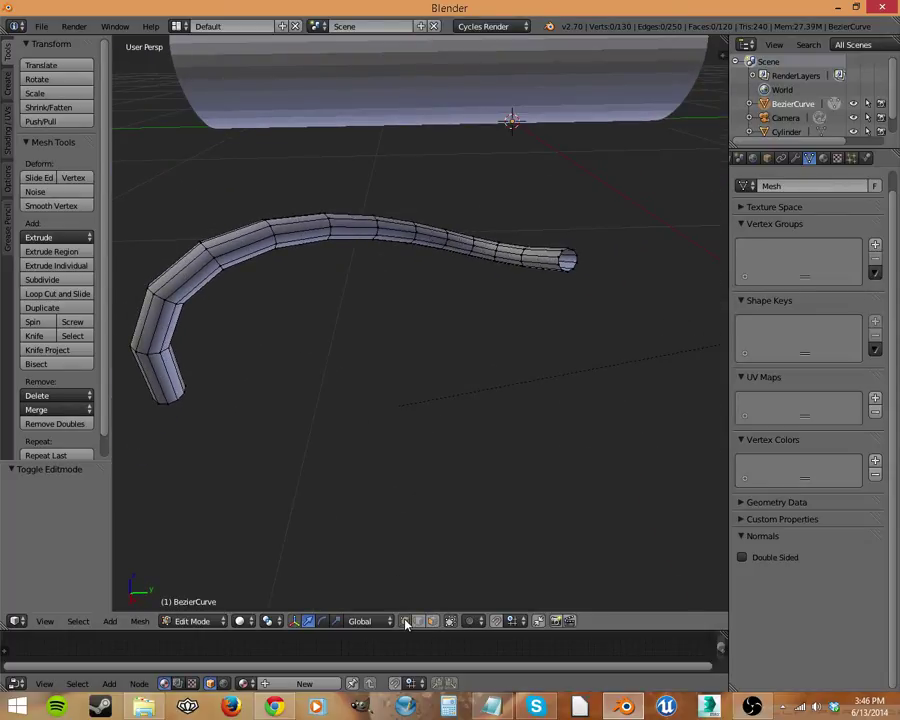
middle_drag(307, 264, 378, 233)
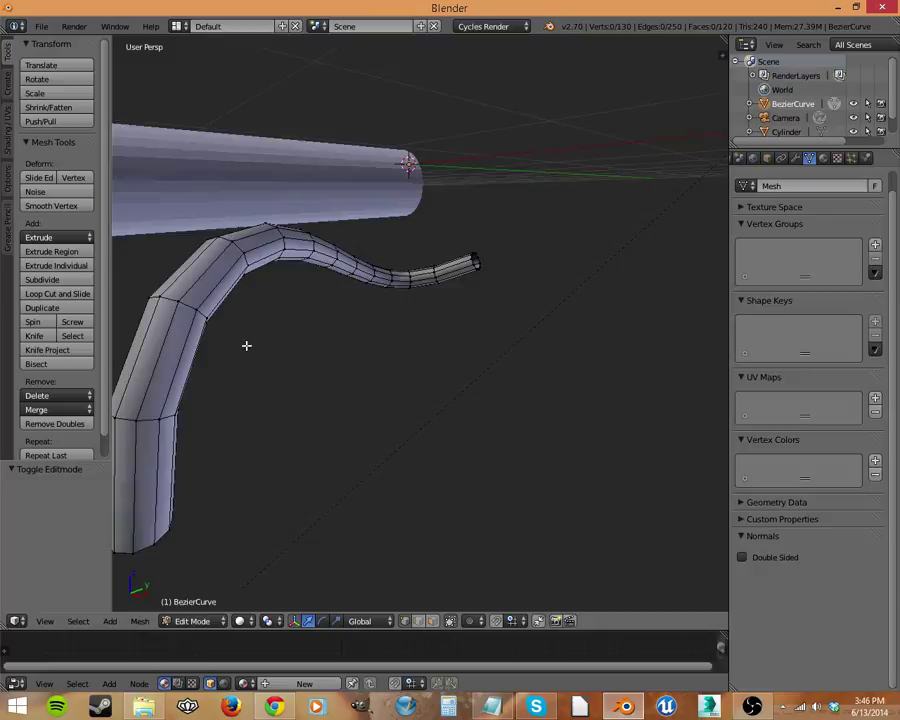
scroll(245, 342, down, 3)
middle_drag(207, 405, 289, 382)
alt+right_click(303, 371)
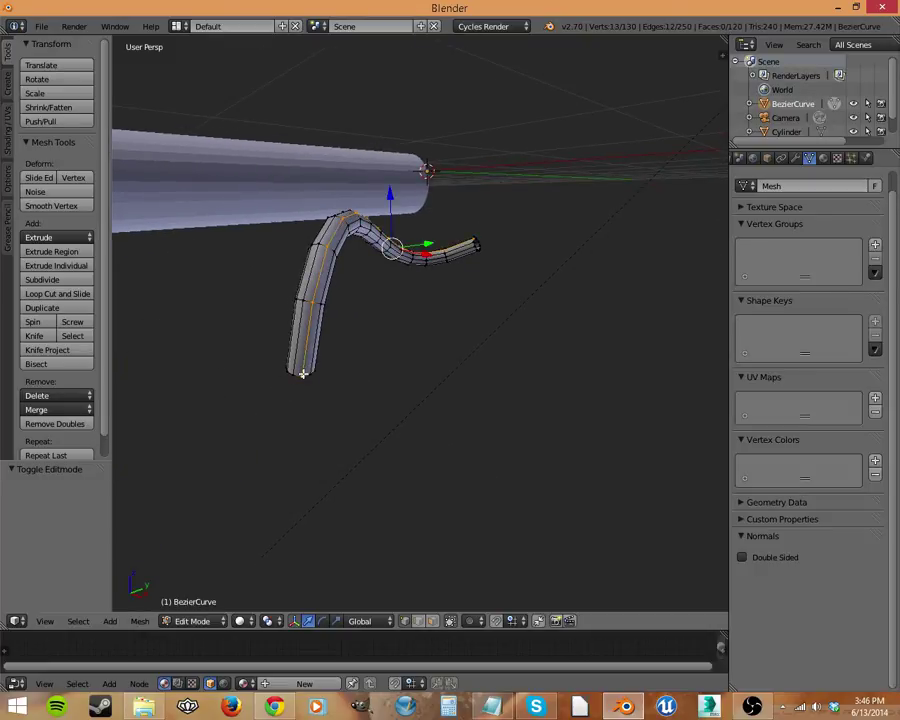
alt+right_click(300, 371)
middle_drag(359, 383, 312, 418)
click(470, 621)
click(484, 563)
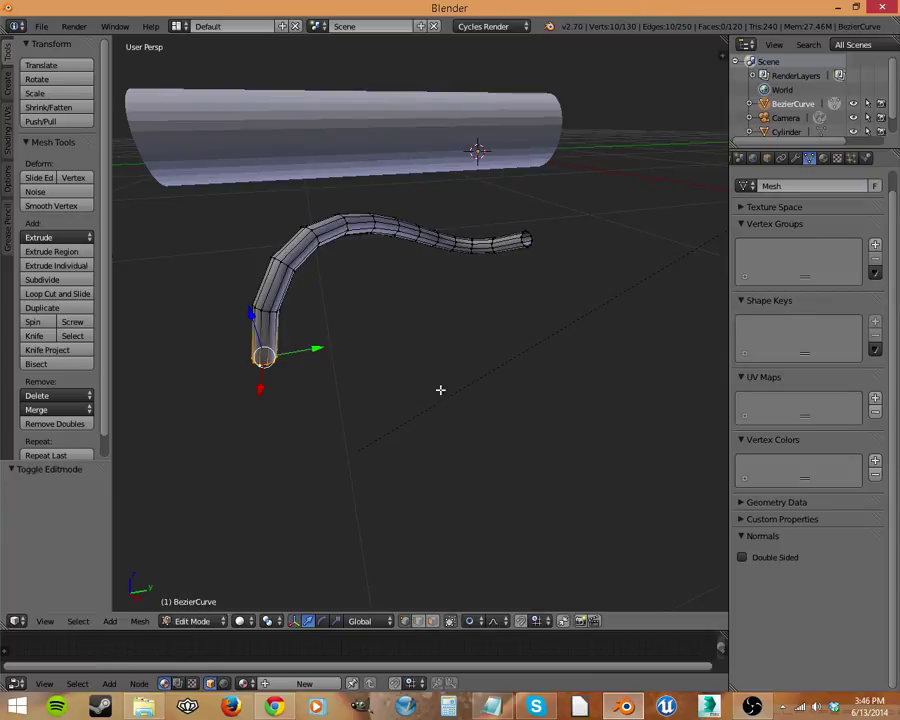
Step: Scale the lower end loop to 1.345 with proportional falloff to flare the tube
key(s)
scroll(443, 361, down, 3)
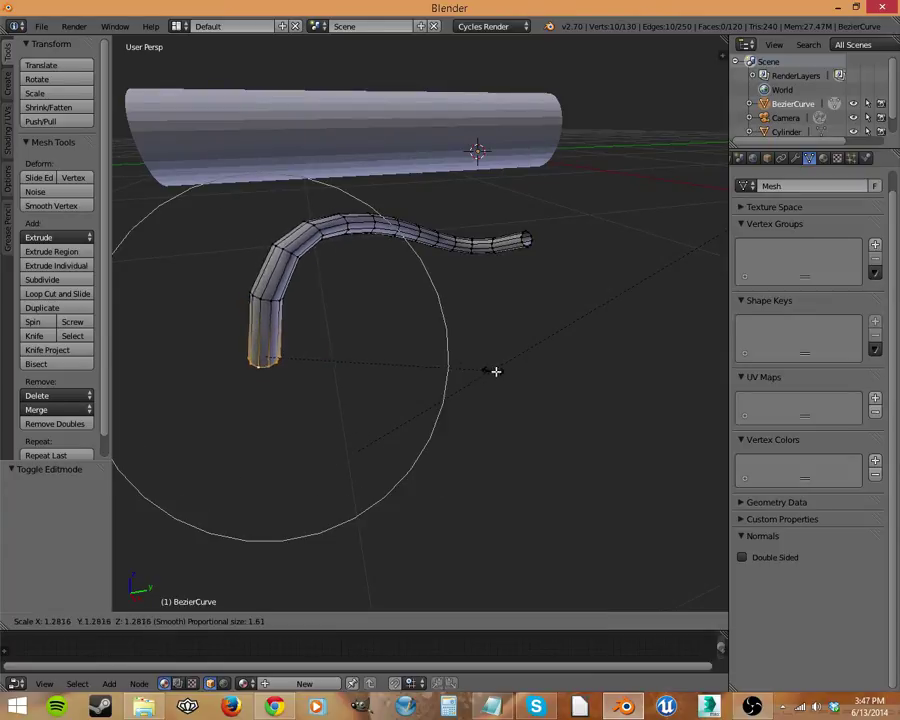
scroll(494, 370, down, 7)
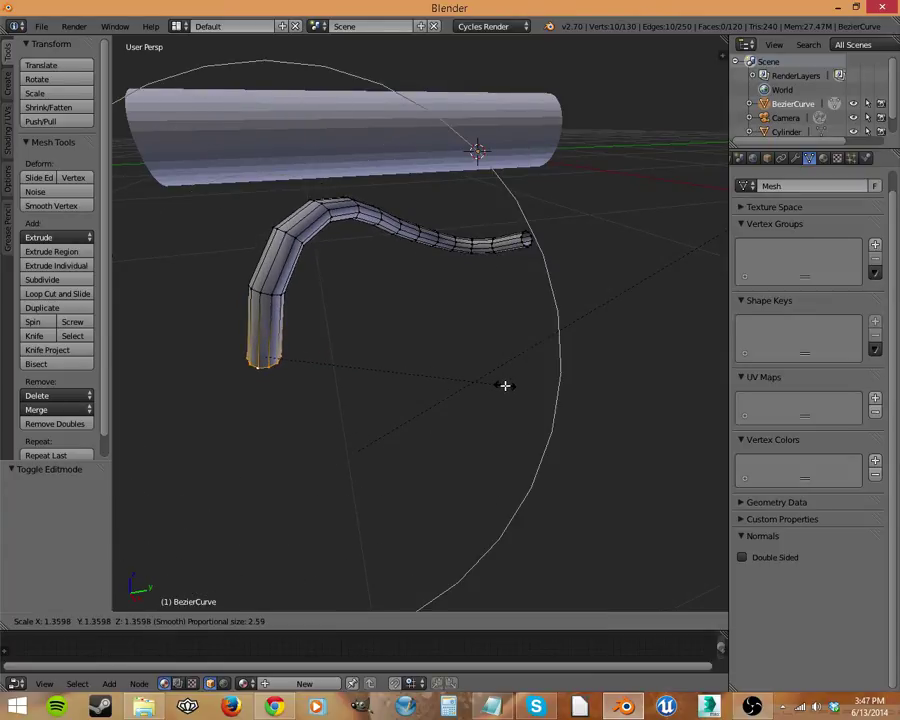
scroll(506, 384, down, 1)
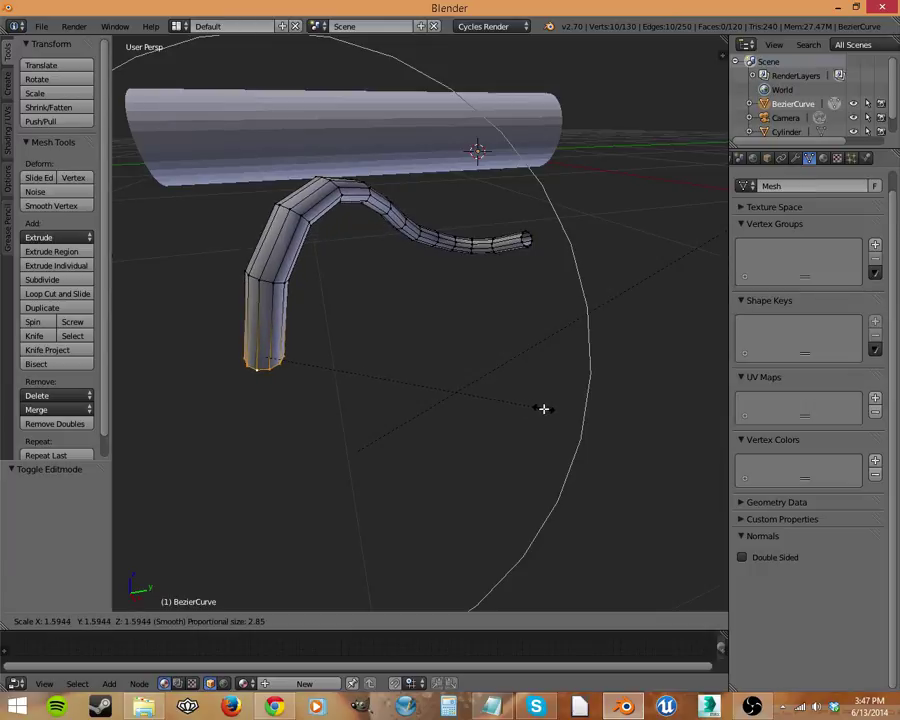
click(488, 384)
middle_drag(488, 384, 384, 392)
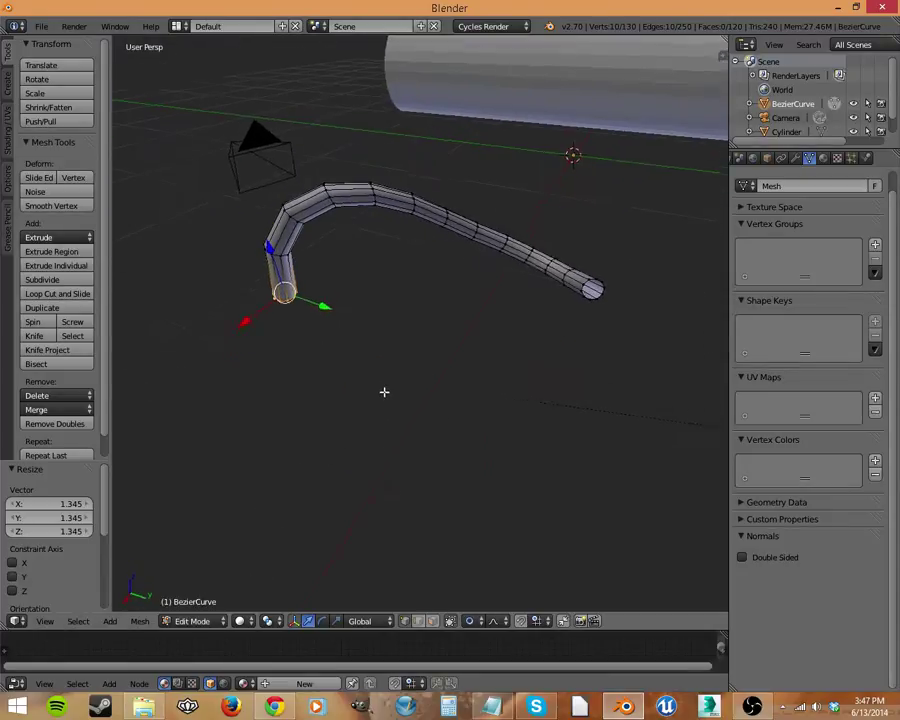
Step: Select the right end loop and scale it to 0.524 to taper the tip
alt+shift+right_click(587, 292)
alt+right_click(586, 294)
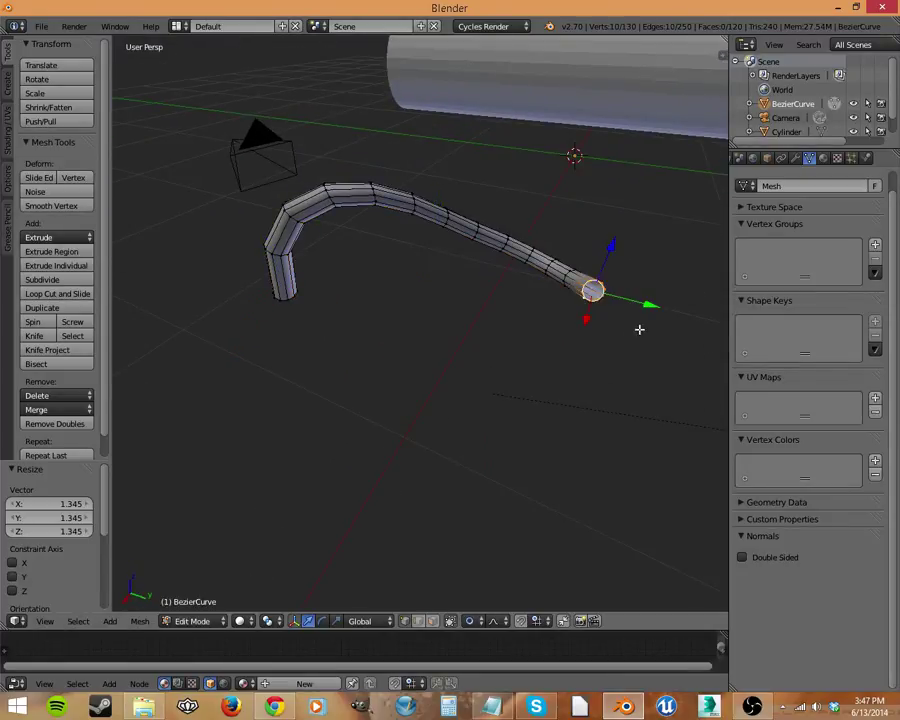
key(s)
click(622, 329)
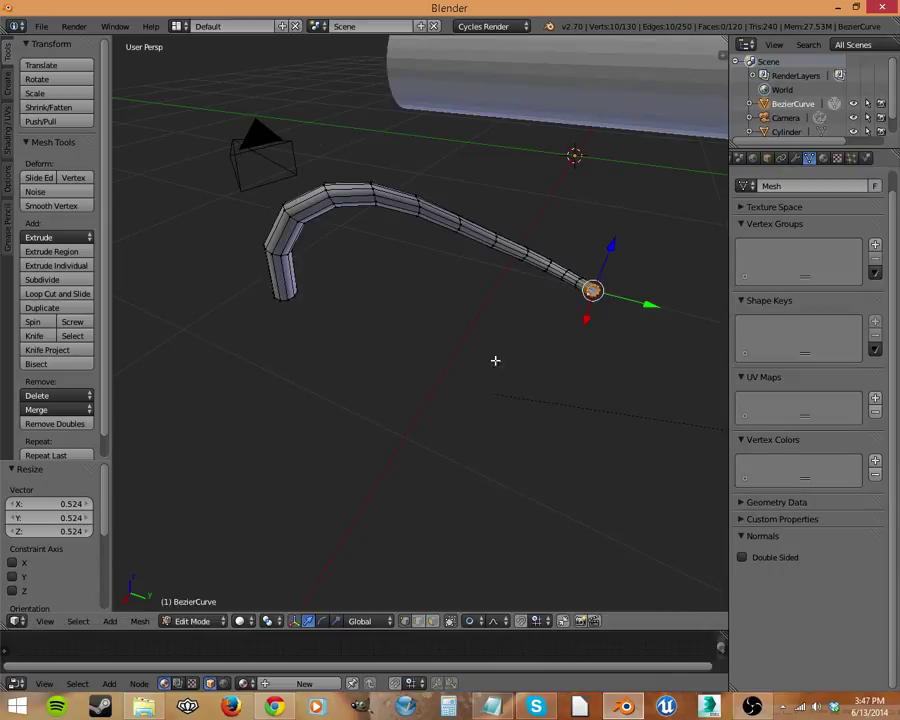
middle_drag(494, 360, 654, 297)
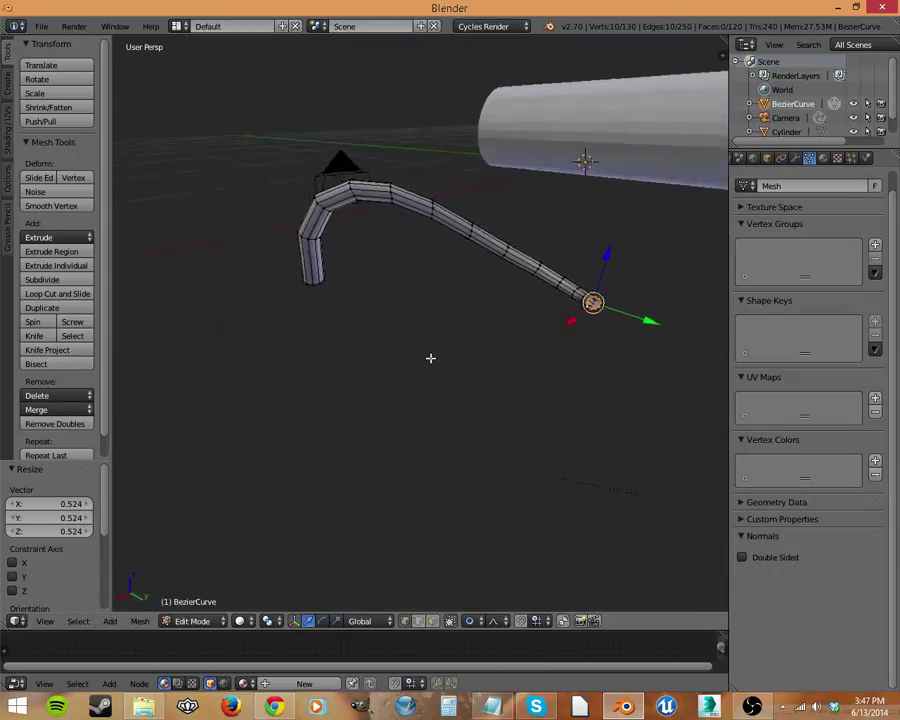
middle_drag(430, 357, 490, 410)
middle_drag(325, 337, 310, 402)
scroll(319, 382, up, 2)
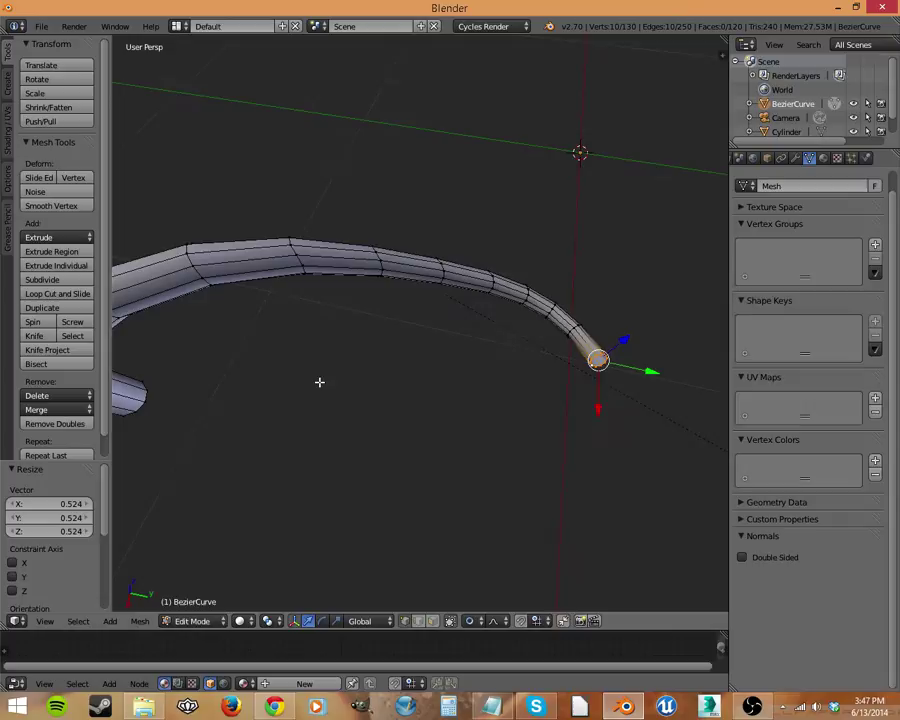
scroll(303, 396, down, 2)
middle_drag(332, 393, 368, 366)
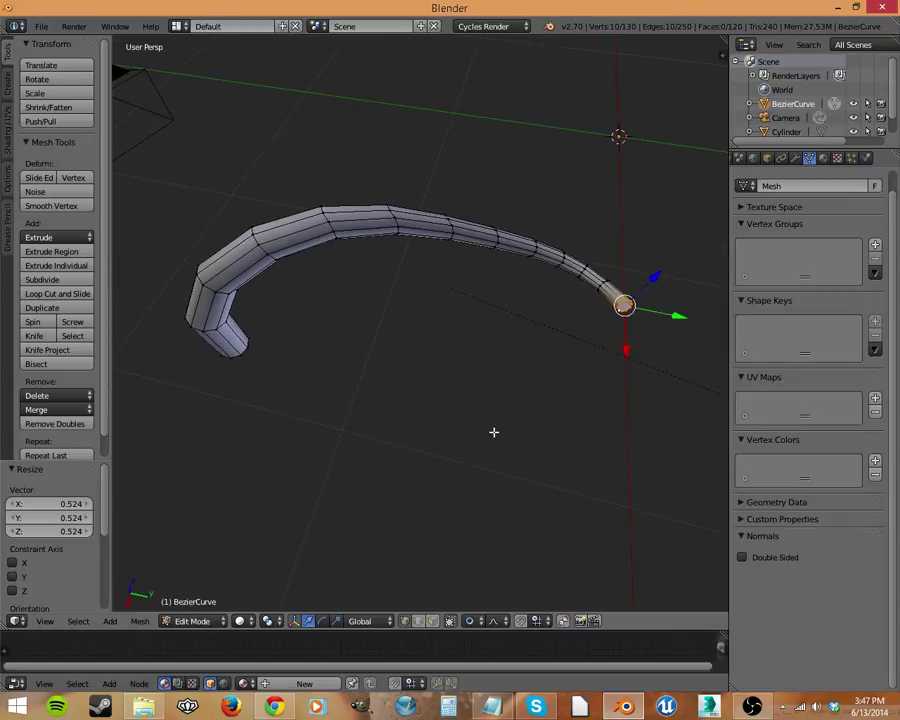
middle_drag(493, 432, 502, 377)
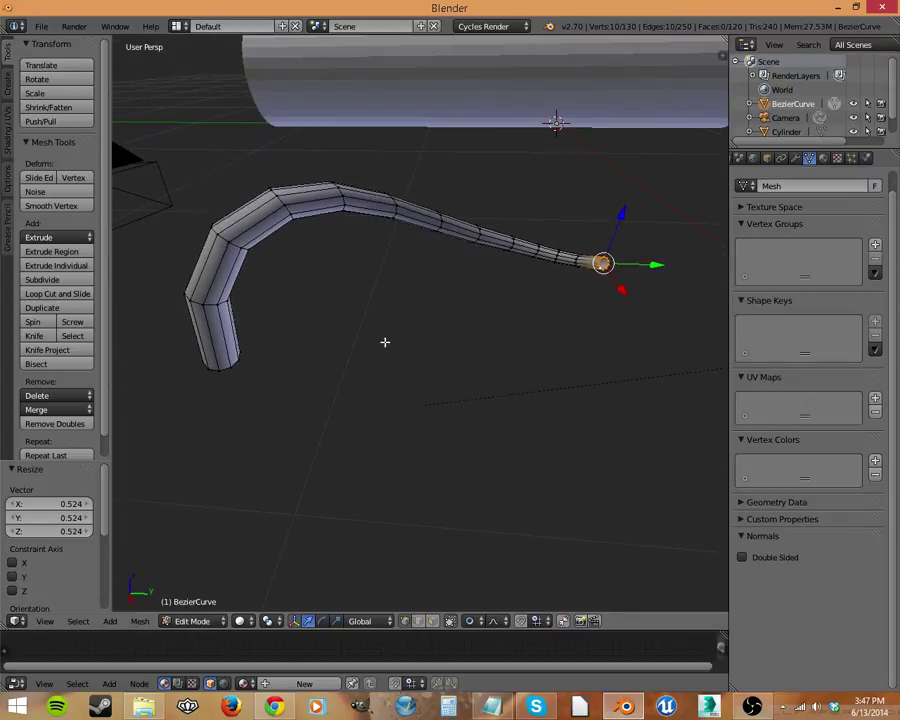
Step: Select the whole tube mesh, return to Object Mode, and convert it back into a curve
key(a)
key(Tab)
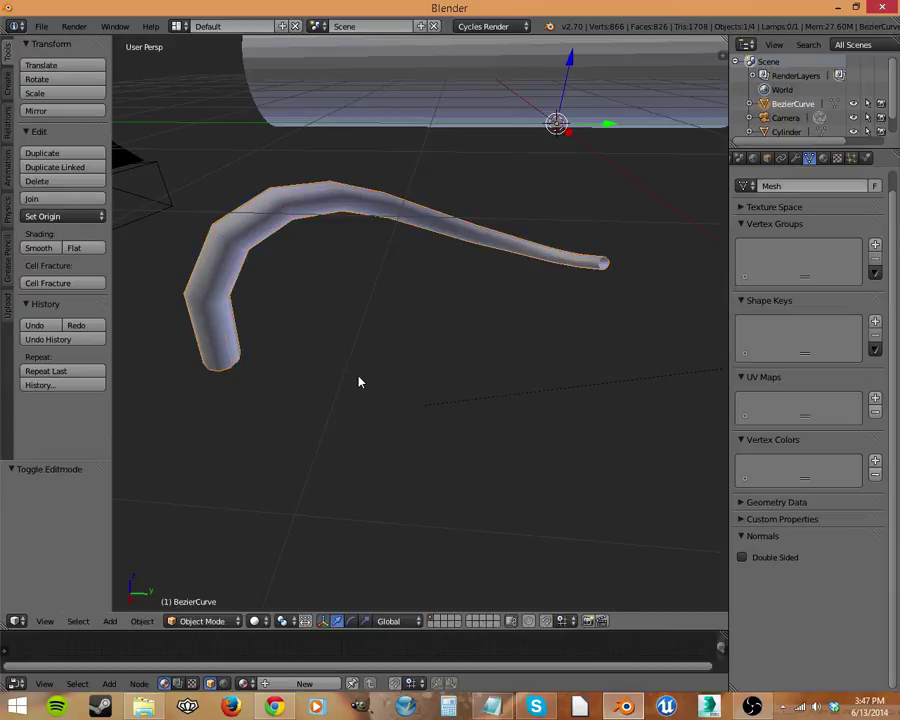
key(alt+c)
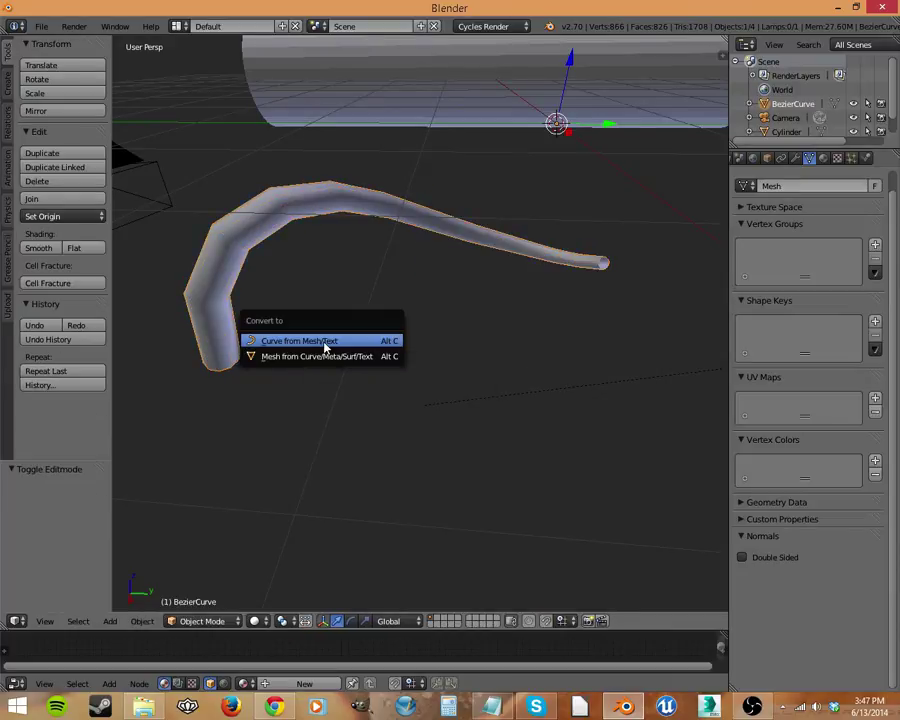
click(325, 344)
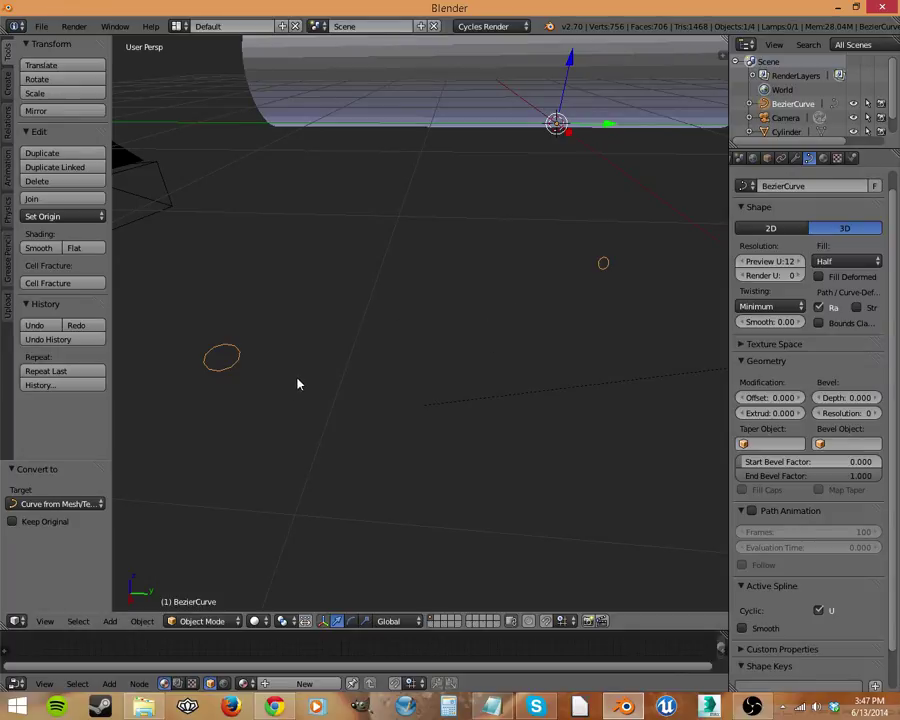
Step: Enter Edit Mode on the new curve and undo back to a single arc
key(Tab)
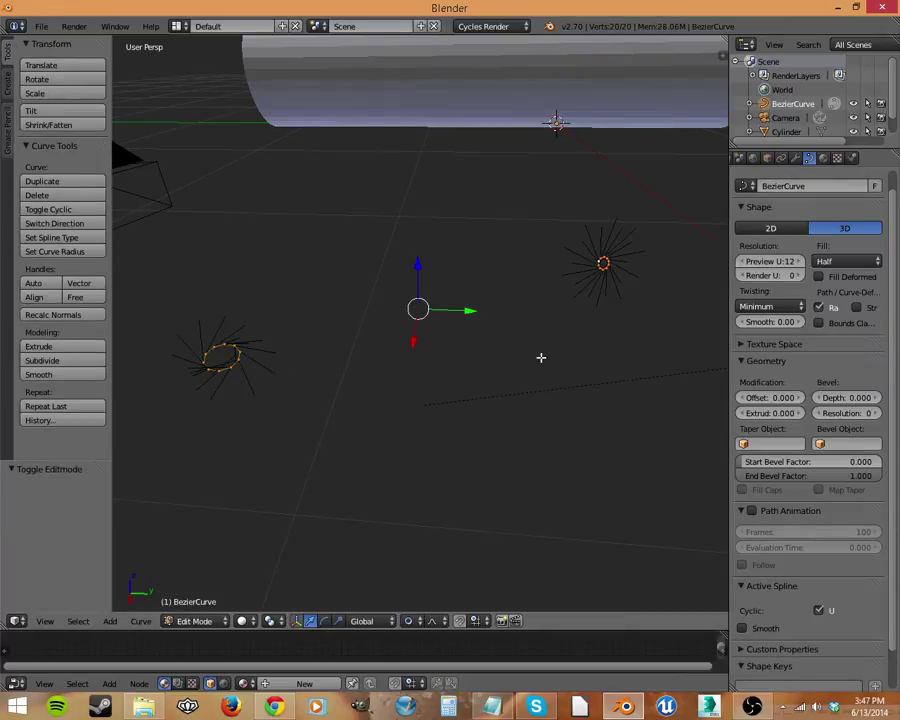
middle_drag(467, 200, 371, 372)
key(ctrl+z)
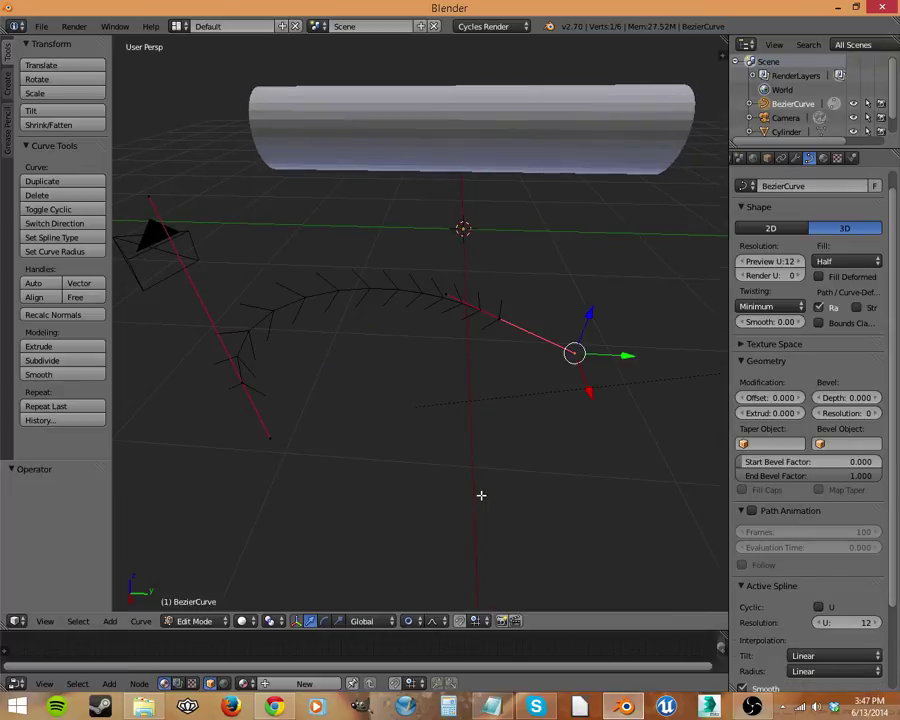
middle_drag(456, 497, 429, 440)
Step: Add a plane mesh and delete all of its vertices
key(Tab)
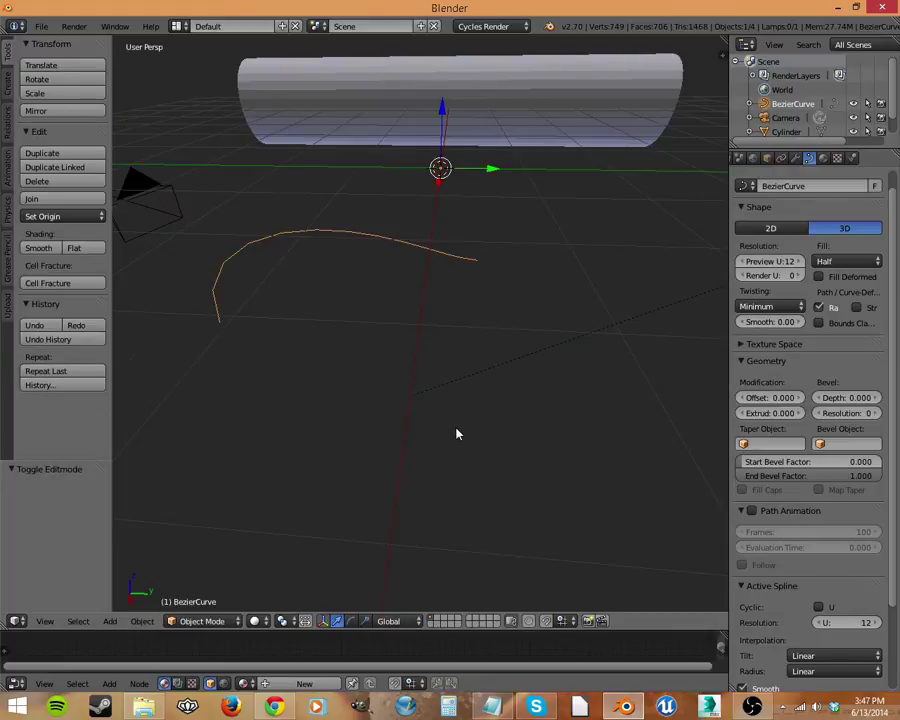
key(shift+a)
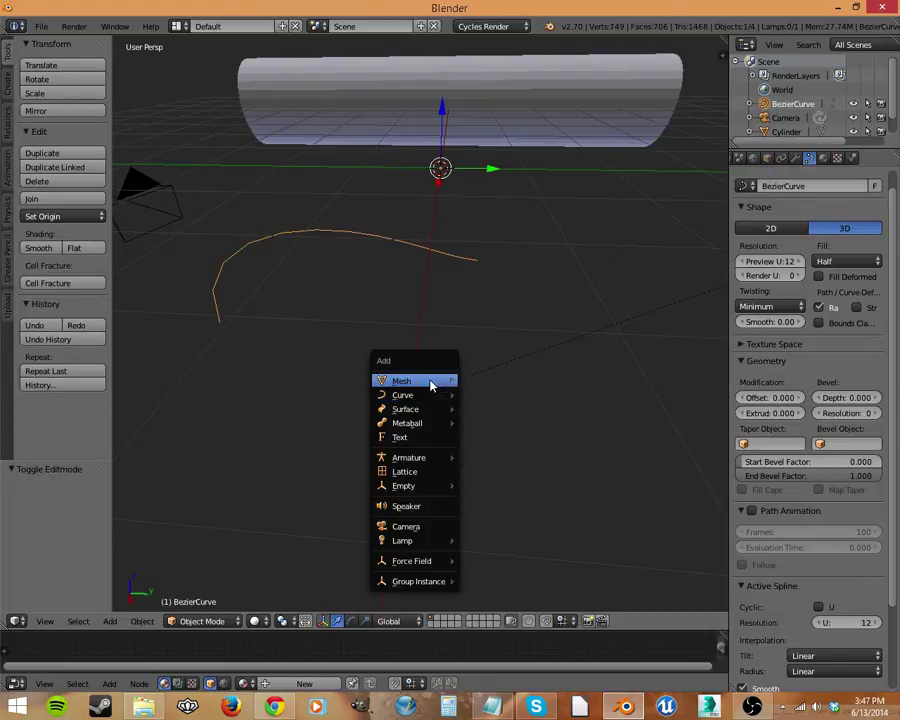
mouse_move(436, 383)
click(487, 381)
key(Tab)
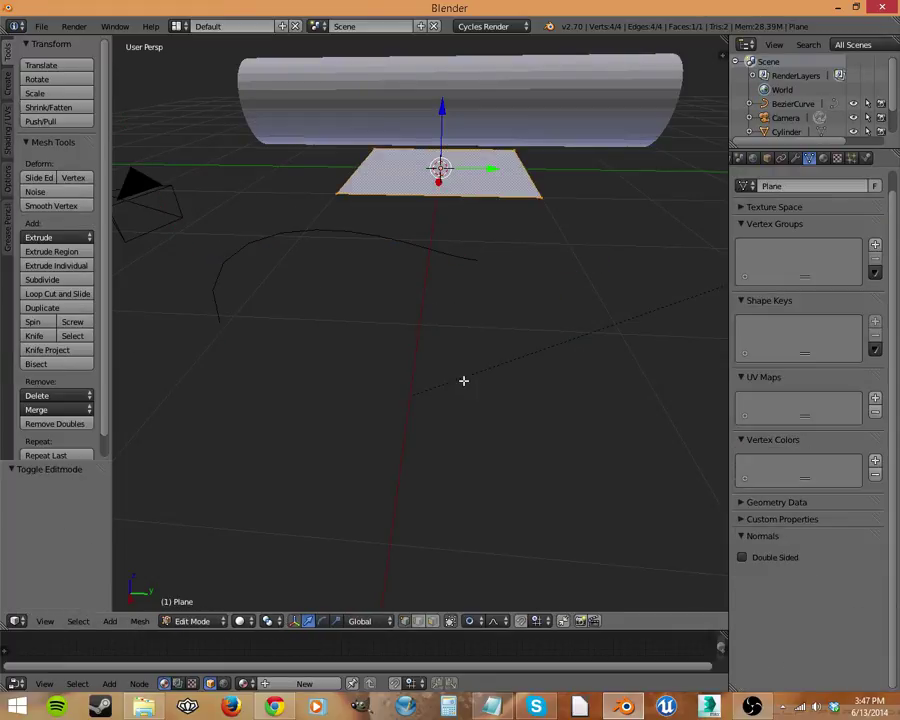
key(x)
click(463, 380)
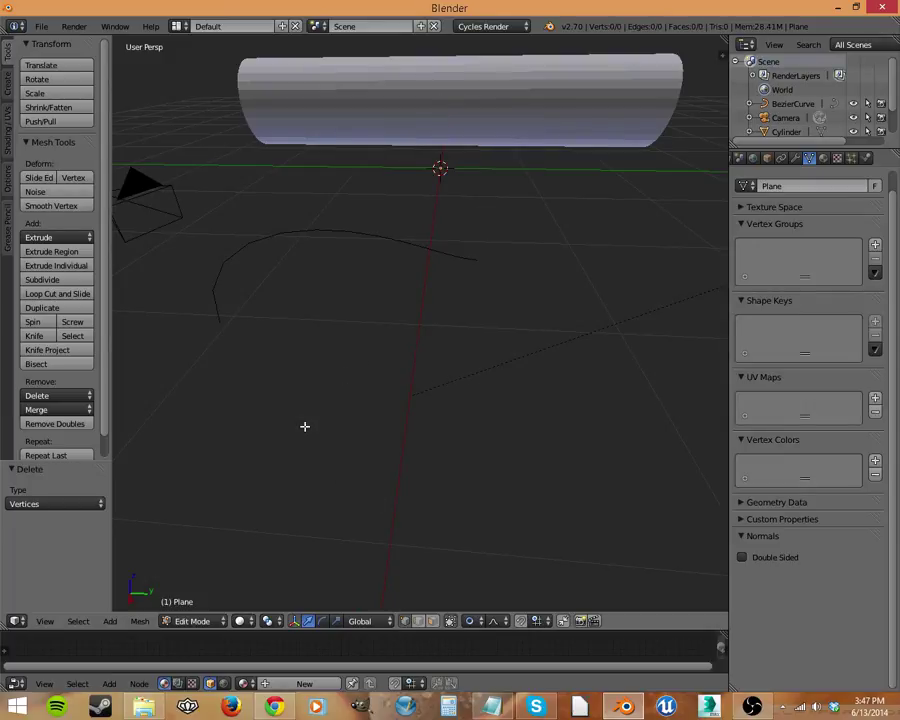
Step: Draw a five-vertex polyline rising toward the cylinder, select it all, and bring up conversion options
ctrl+click(244, 421)
ctrl+click(352, 394)
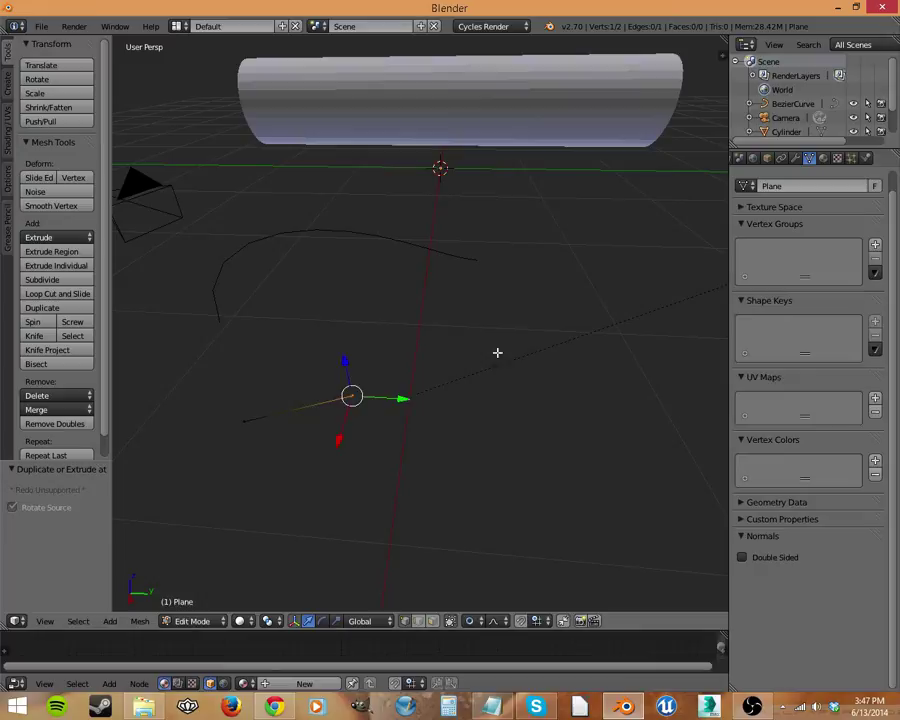
ctrl+click(498, 349)
ctrl+click(631, 275)
ctrl+click(638, 210)
middle_drag(464, 472, 310, 542)
key(a)
key(Tab)
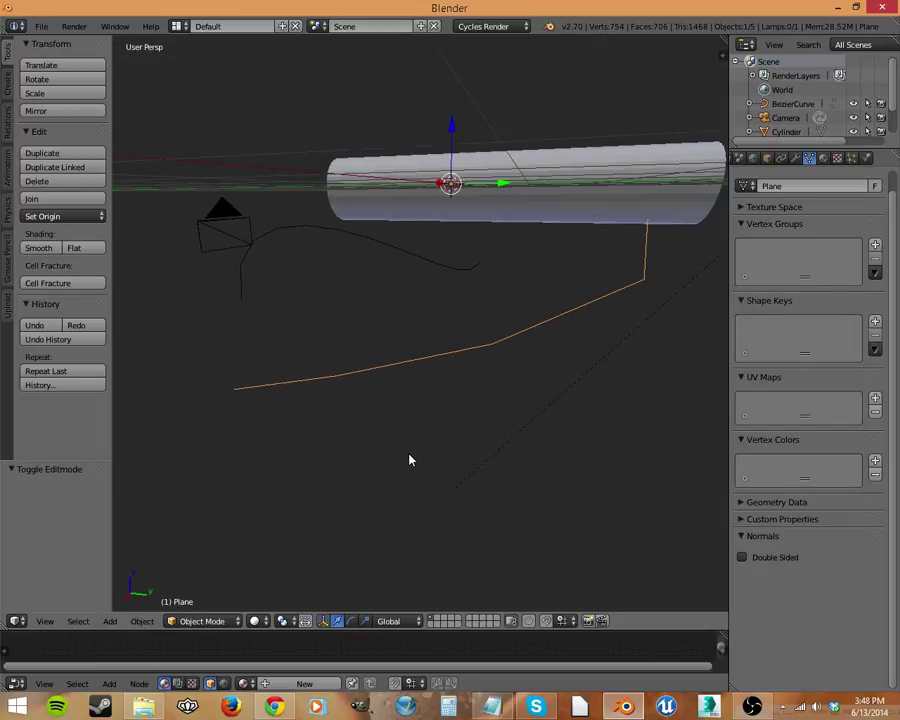
key(alt+c)
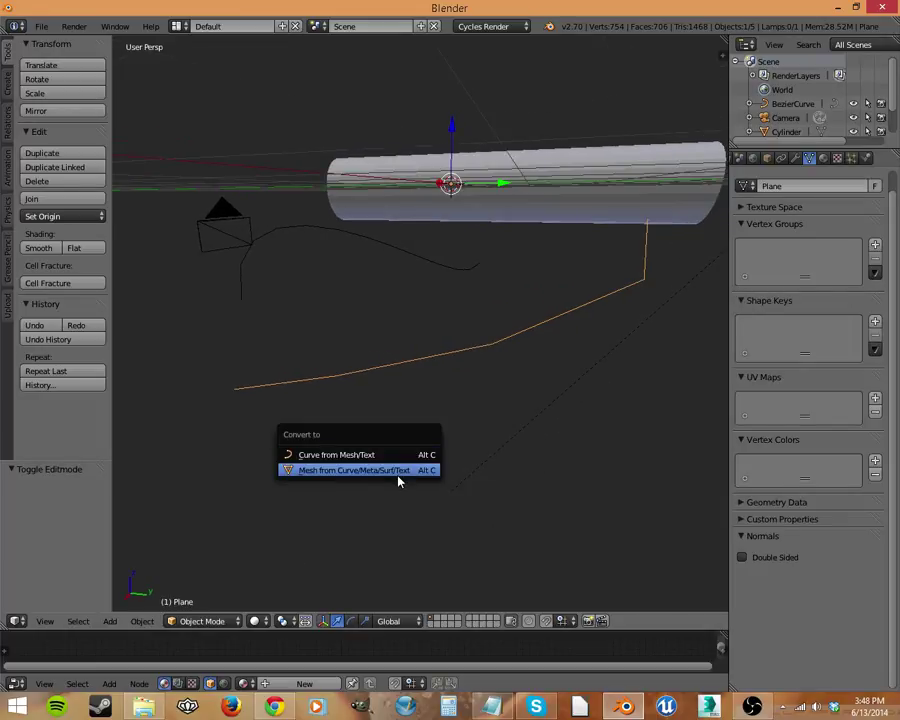
Step: Convert the polyline to a curve and move its middle and end vertices with proportional falloff
click(318, 458)
key(Tab)
middle_drag(418, 406, 467, 404)
right_click(467, 386)
key(g)
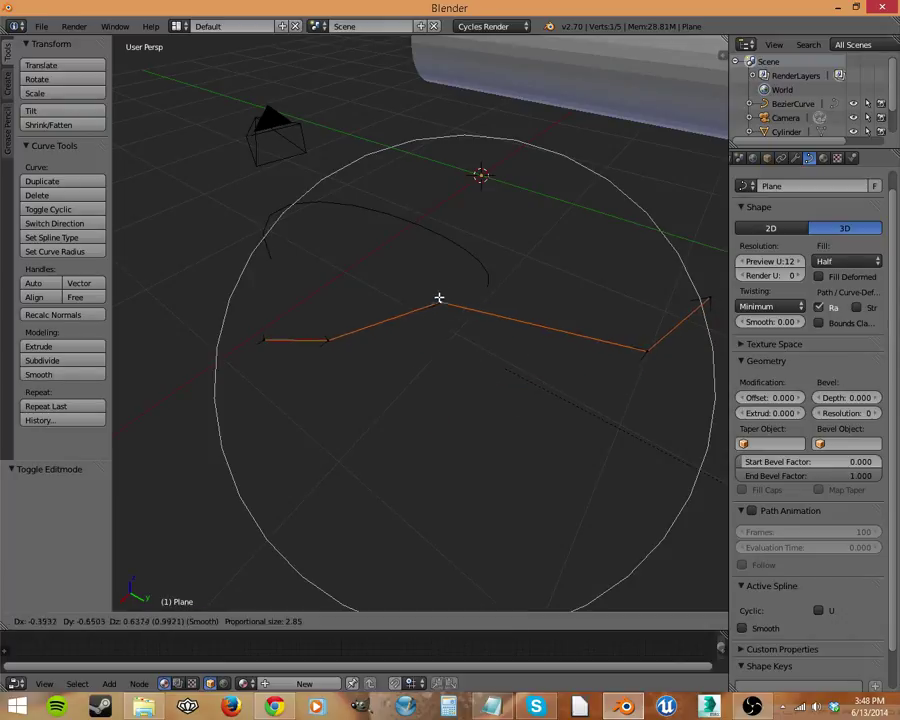
click(422, 392)
right_click(250, 344)
key(g)
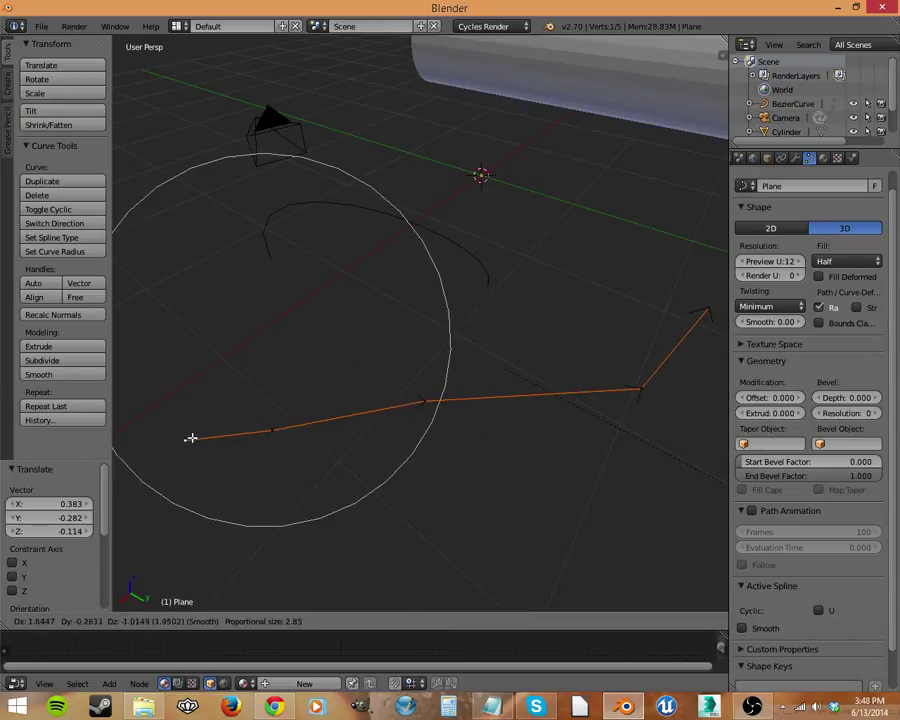
click(262, 374)
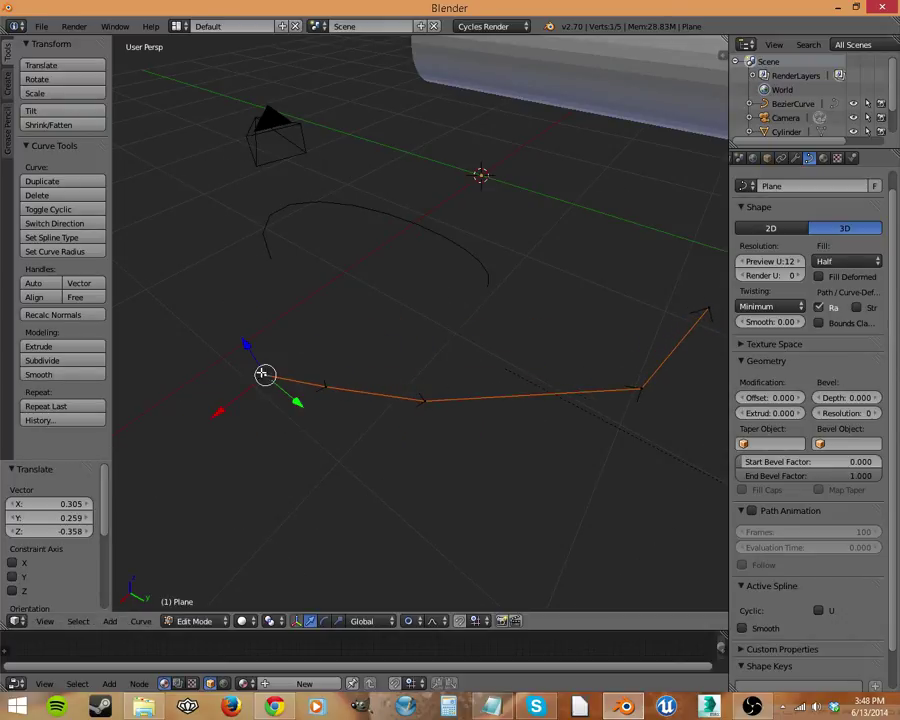
middle_drag(262, 374, 338, 396)
key(Tab)
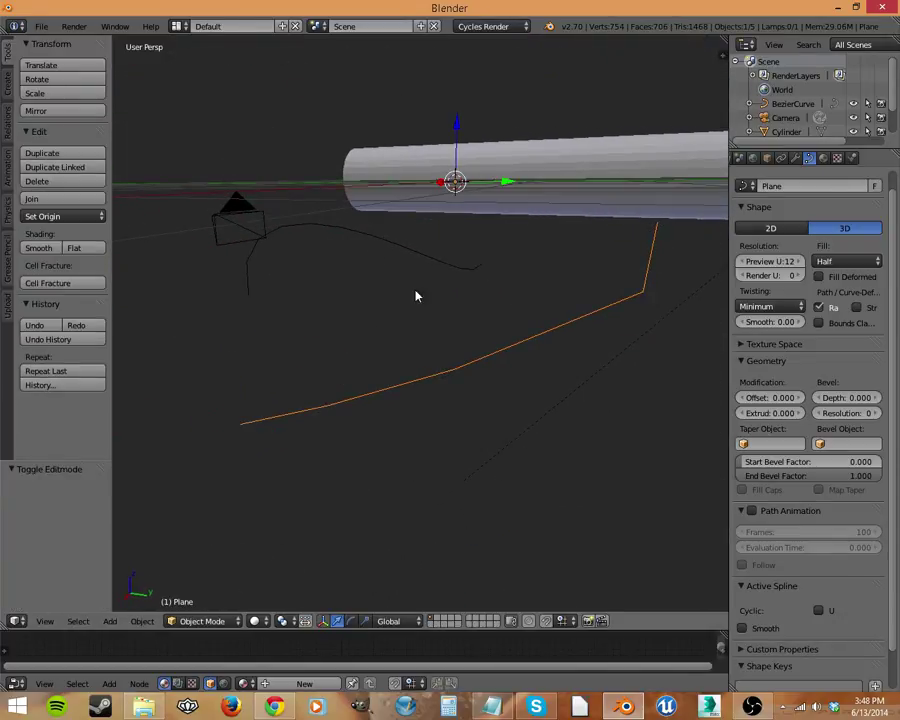
Step: Select the Plane curve and call up deletion for it
right_click(421, 268)
right_click(553, 323)
key(x)
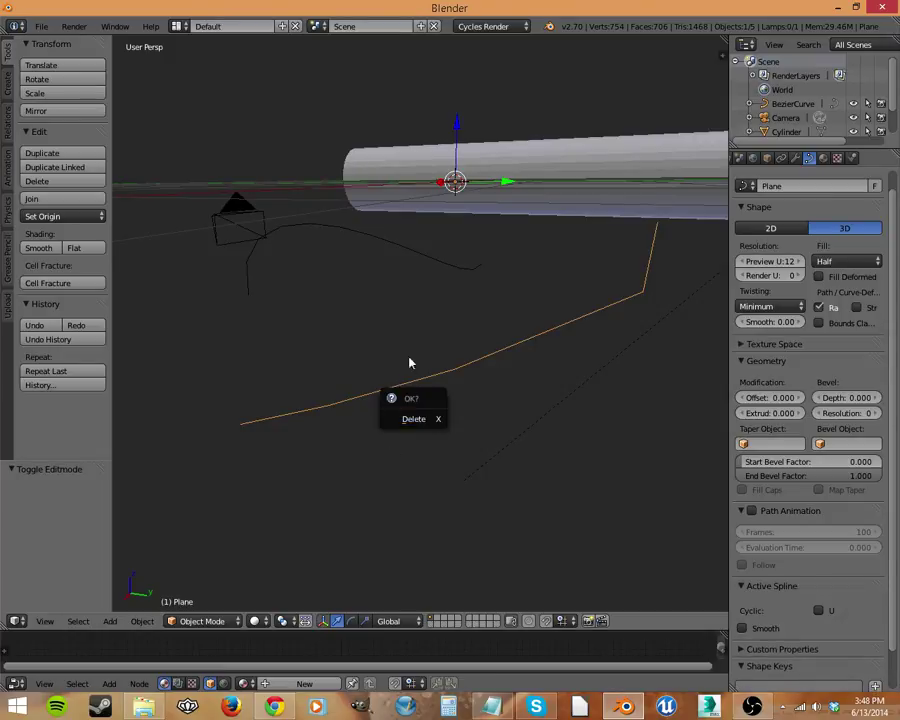
middle_drag(504, 400, 476, 432)
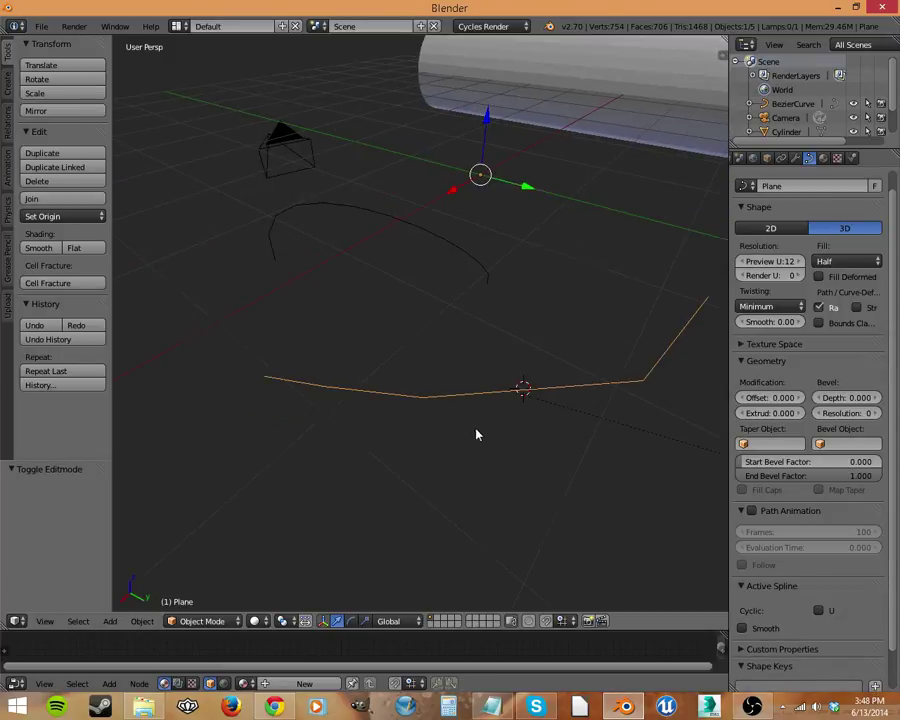
Step: Delete the Plane curve and select the cylinder
key(x)
click(494, 396)
middle_drag(373, 284, 428, 118)
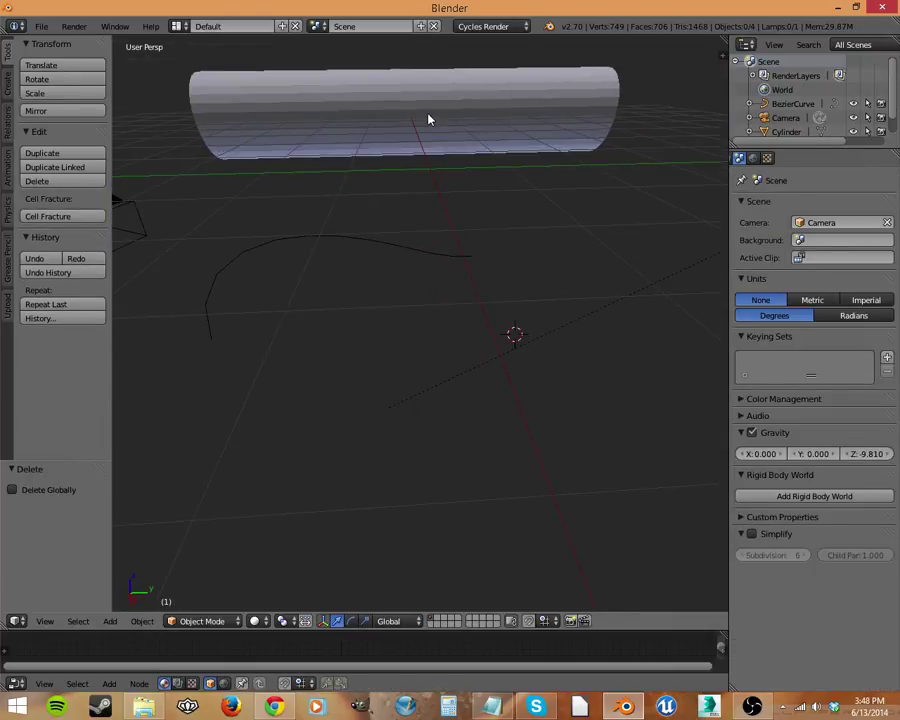
right_click(428, 118)
middle_drag(548, 278, 640, 270)
Step: Add a Curve modifier targeting BezierCurve and slide the cylinder 7.398 along Y to bend it
click(851, 158)
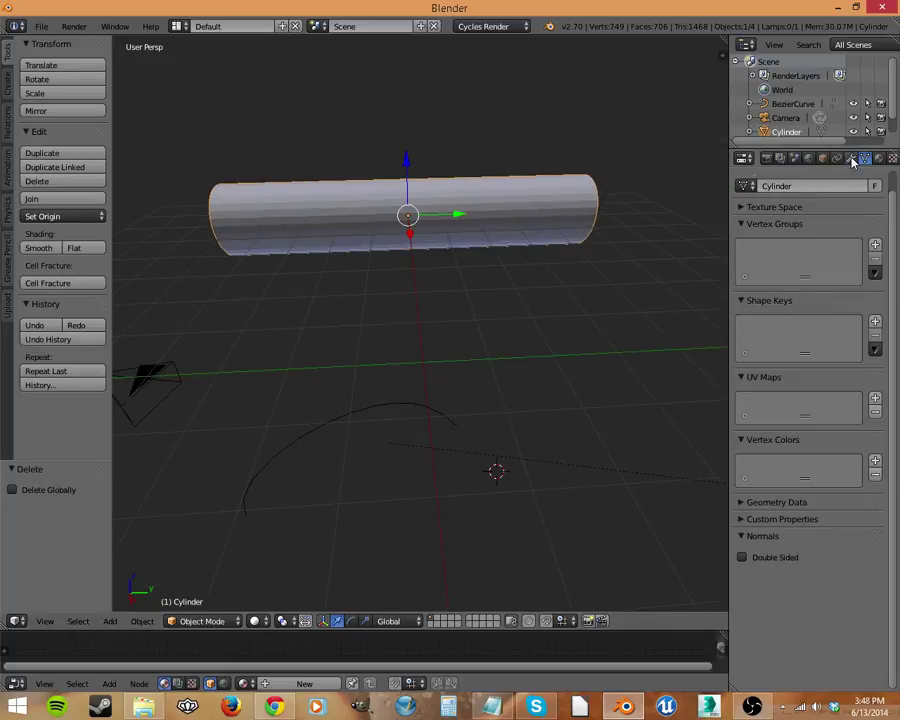
click(825, 205)
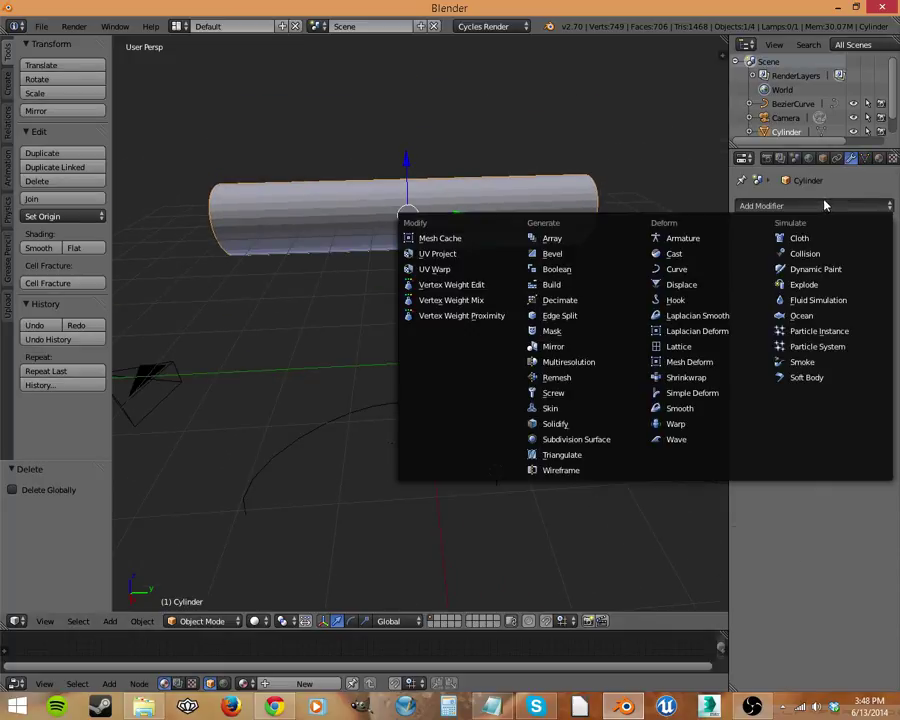
click(693, 271)
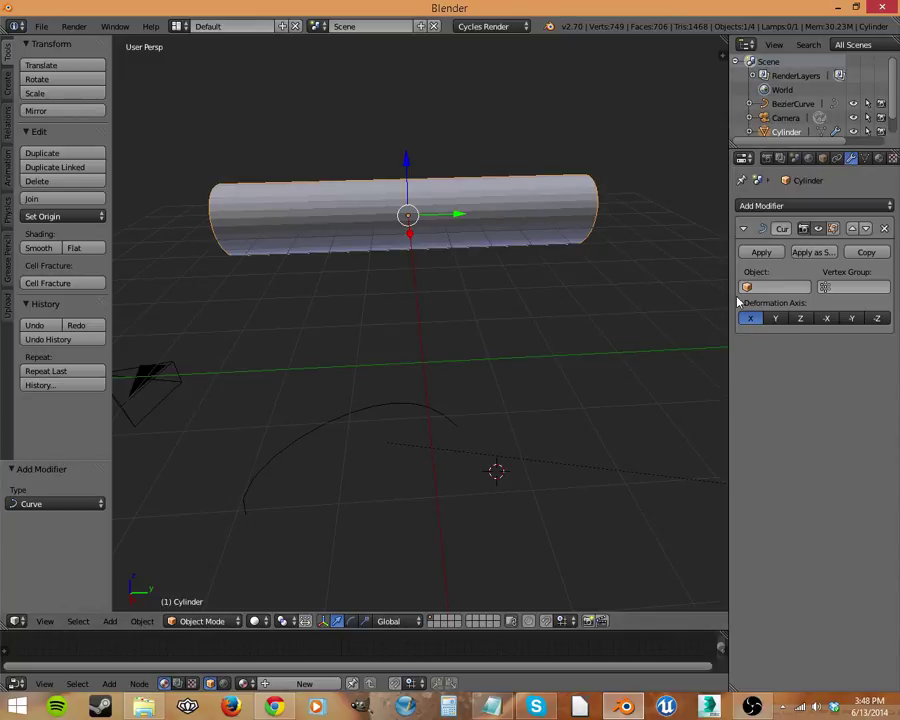
click(778, 287)
click(775, 305)
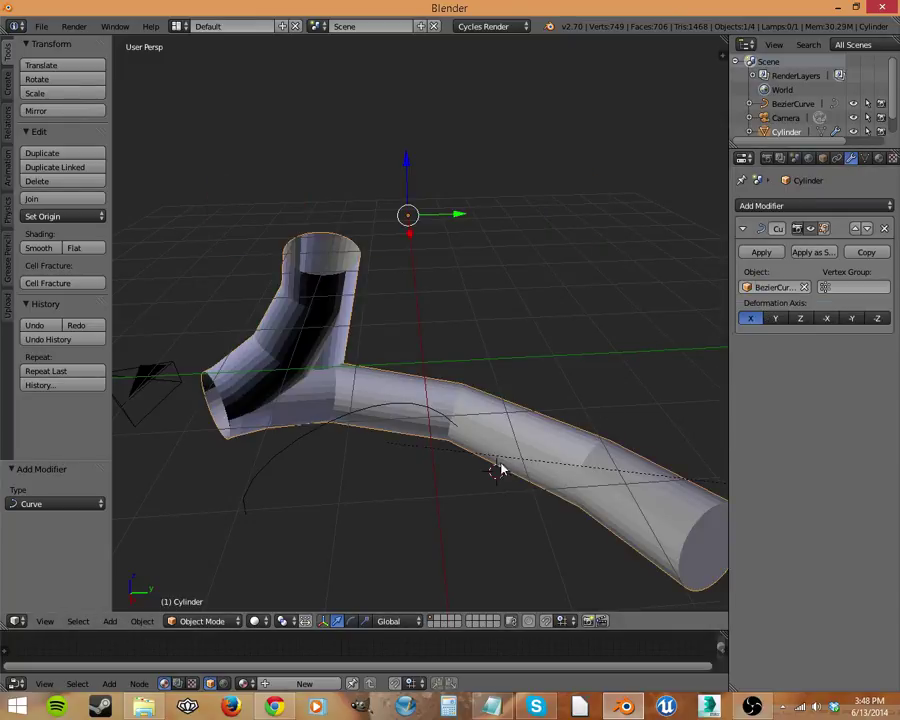
drag(478, 215, 700, 225)
middle_drag(703, 227, 426, 426)
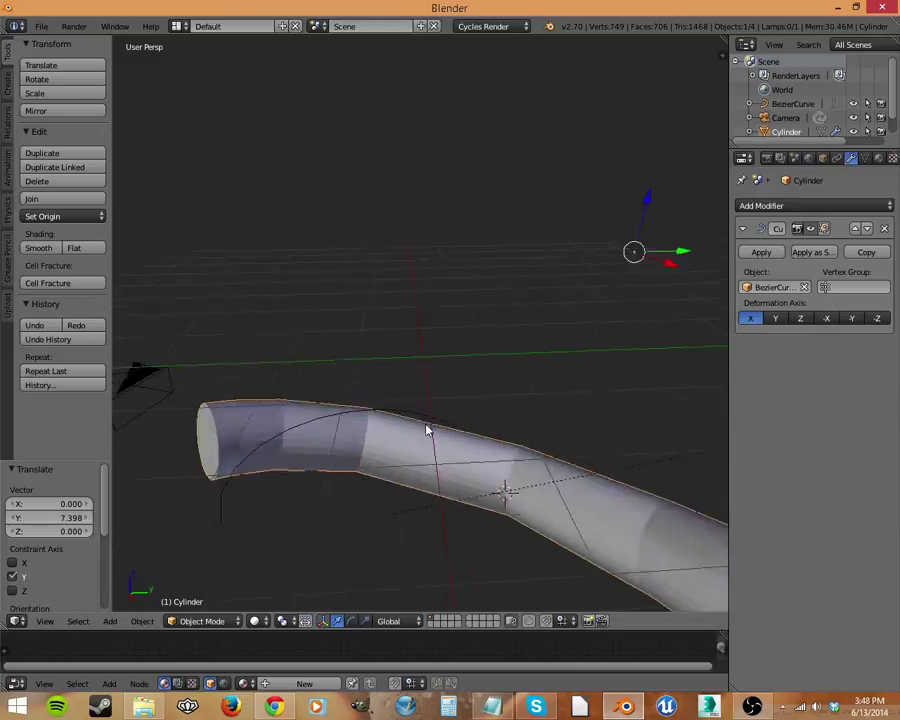
scroll(275, 461, up, 3)
middle_drag(275, 461, 432, 482)
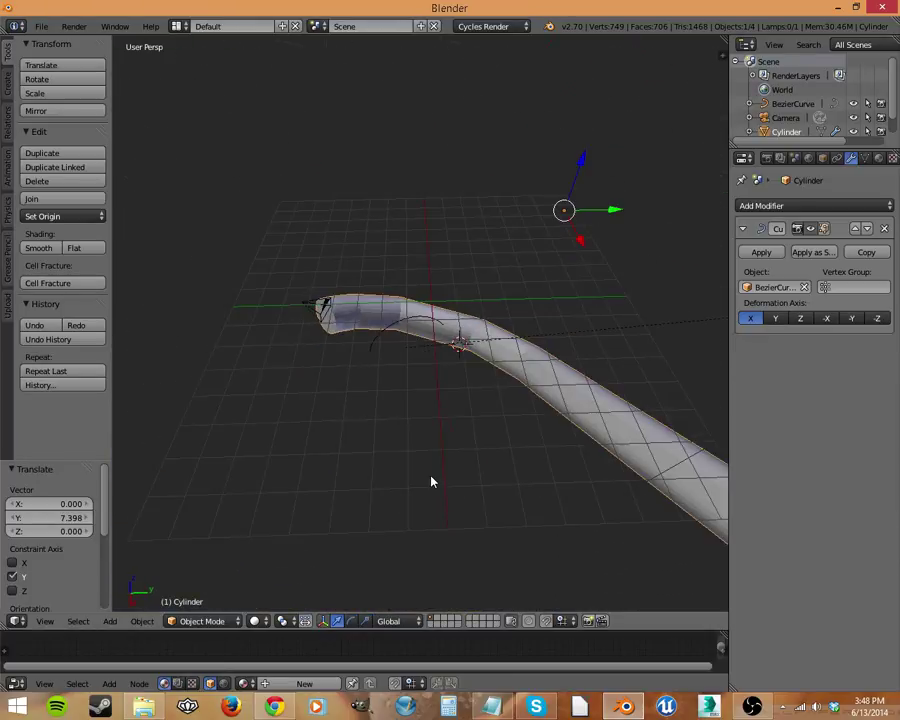
Step: Delete the old cylinder and the Bezier curve
key(x)
click(484, 338)
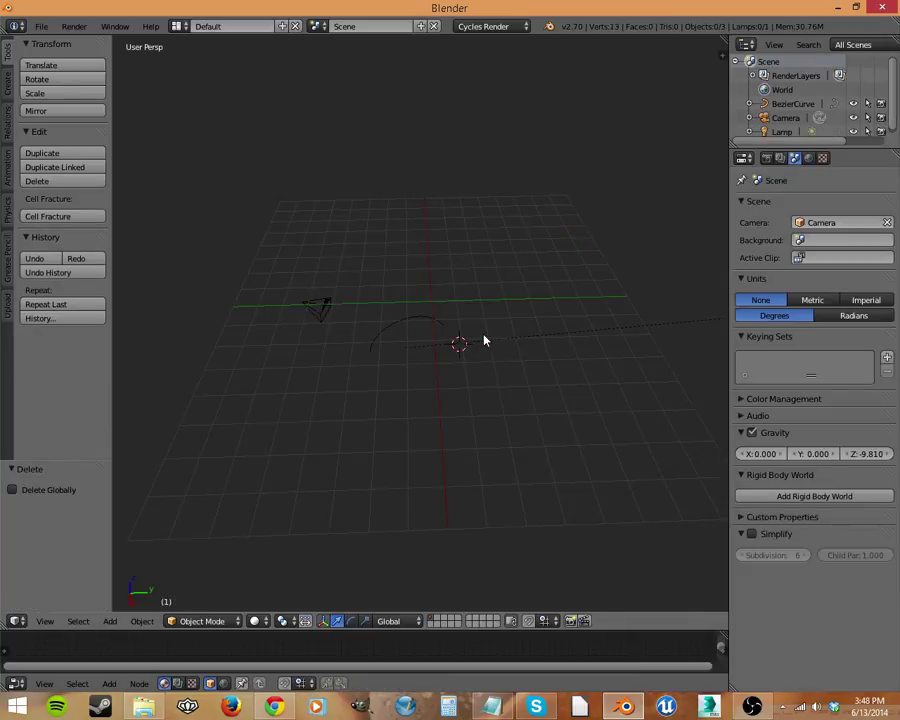
right_click(401, 322)
key(x)
click(426, 326)
middle_drag(447, 316, 452, 310)
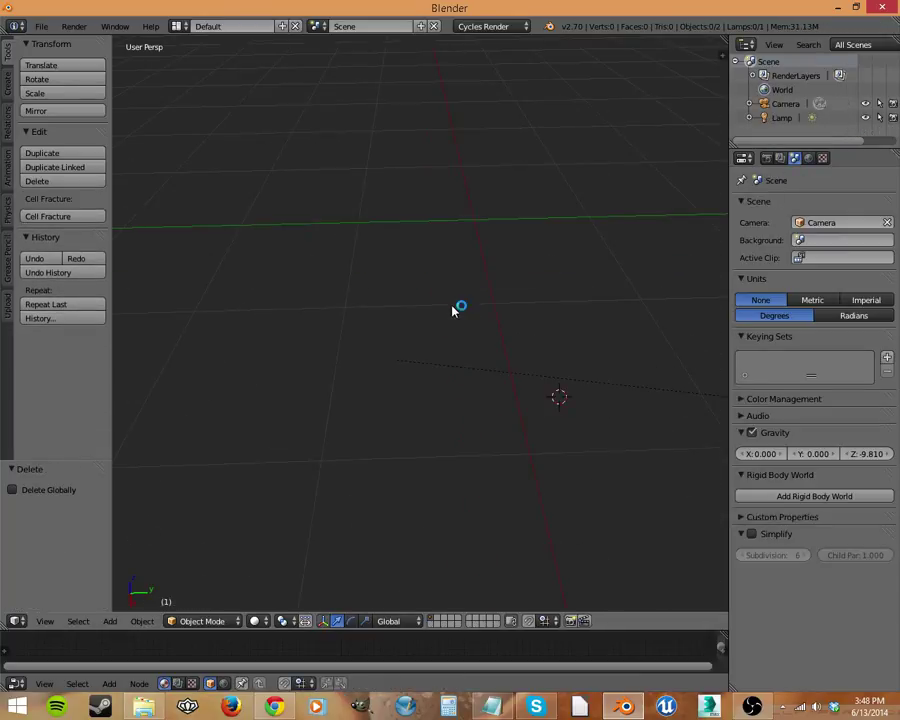
Step: Reset the 3D cursor to the world origin and add a new Bezier curve and cylinder there
key(shift+s)
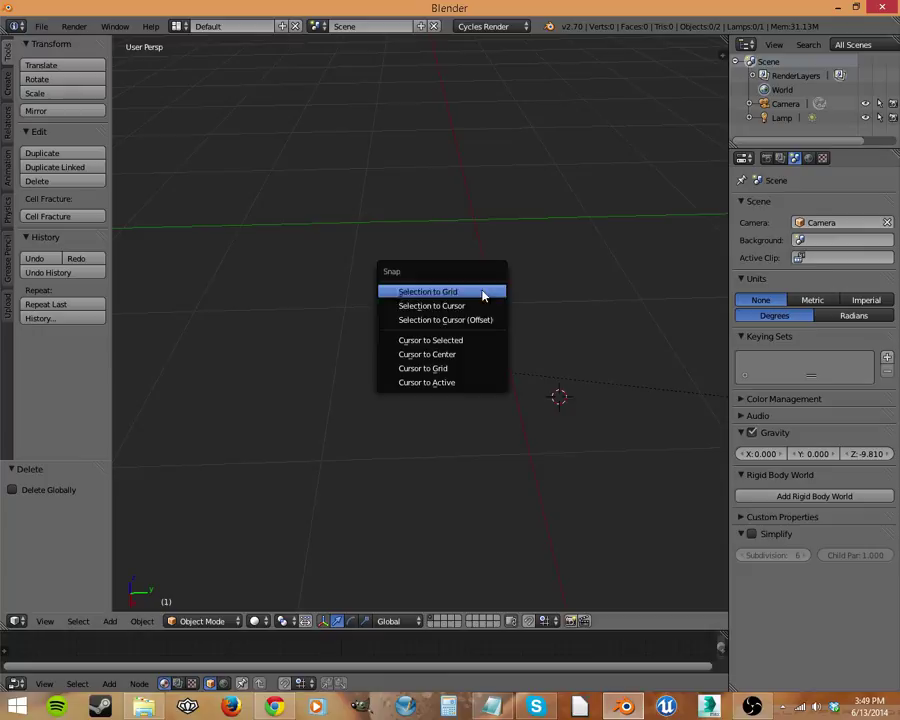
click(465, 356)
key(shift+a)
mouse_move(478, 366)
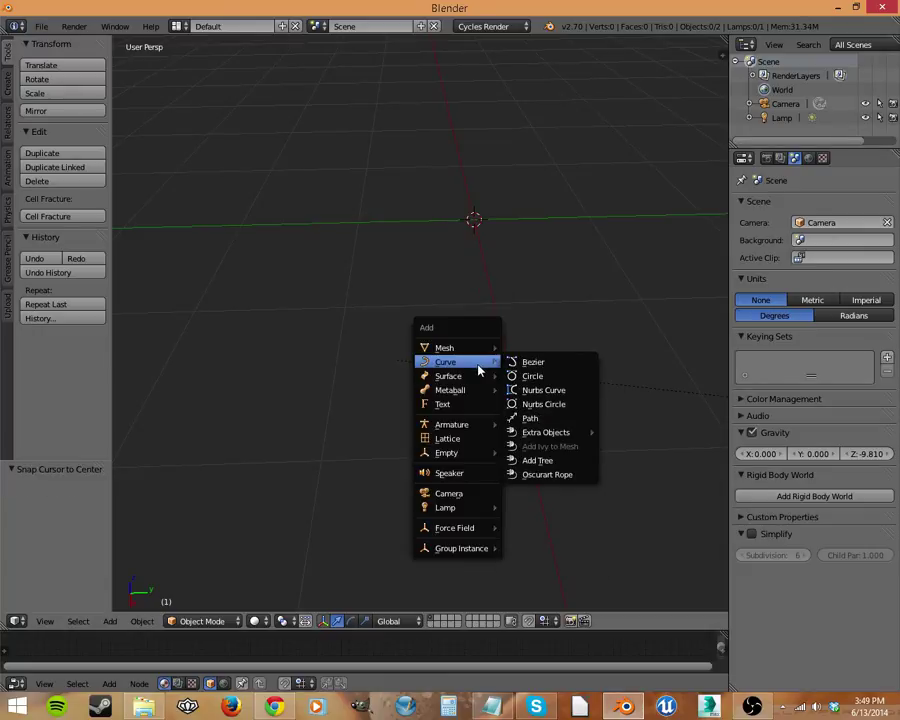
click(528, 362)
key(shift+a)
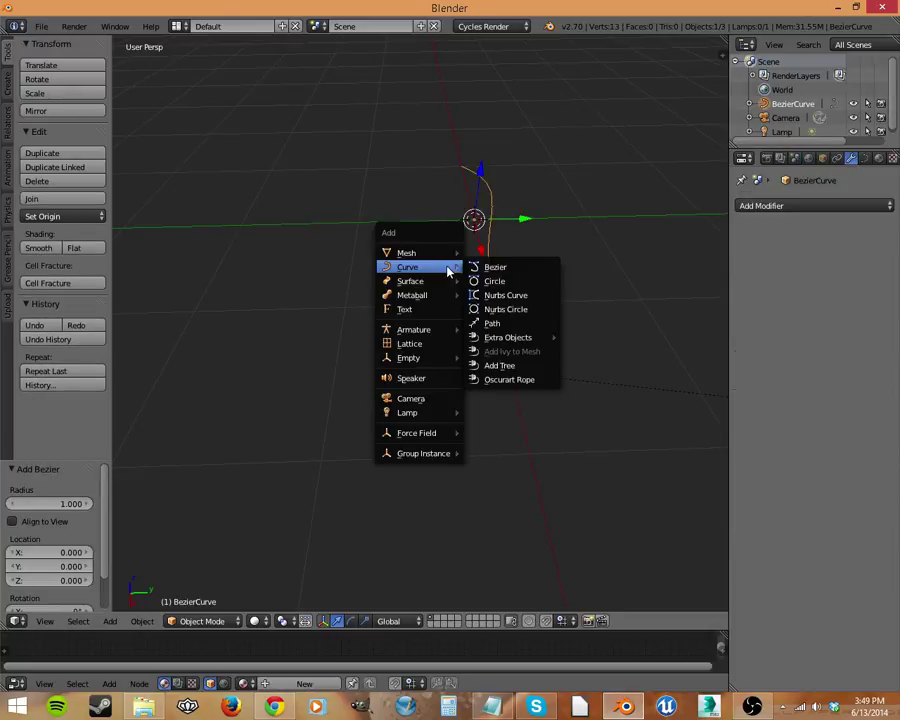
mouse_move(432, 255)
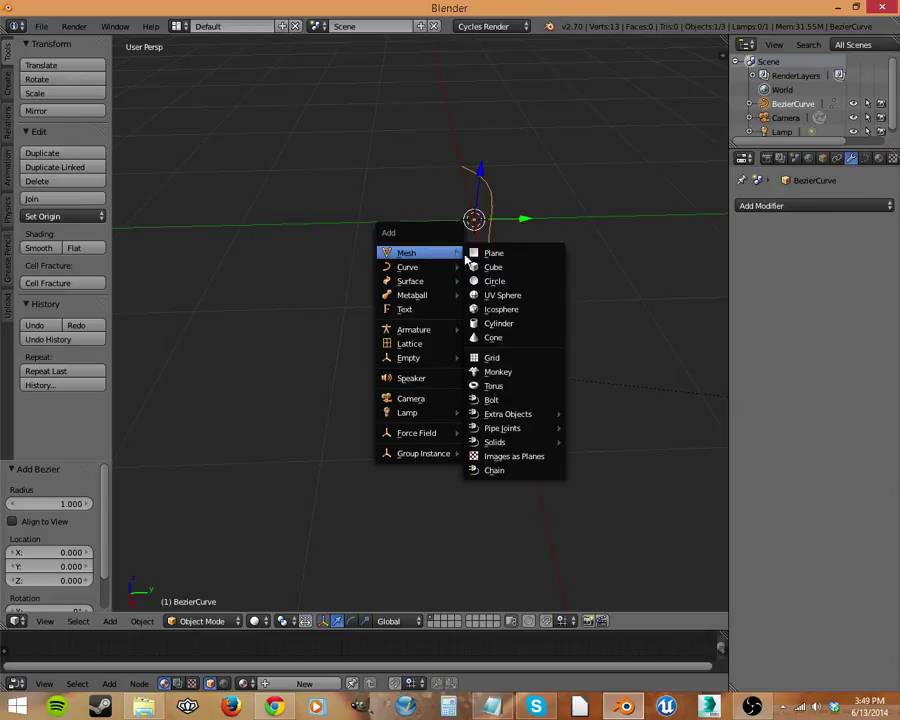
click(494, 322)
Step: Rotate the cylinder 90° about Y, shrink it to 0.256, and stretch it along X
middle_drag(374, 287, 522, 287)
text(ry90)
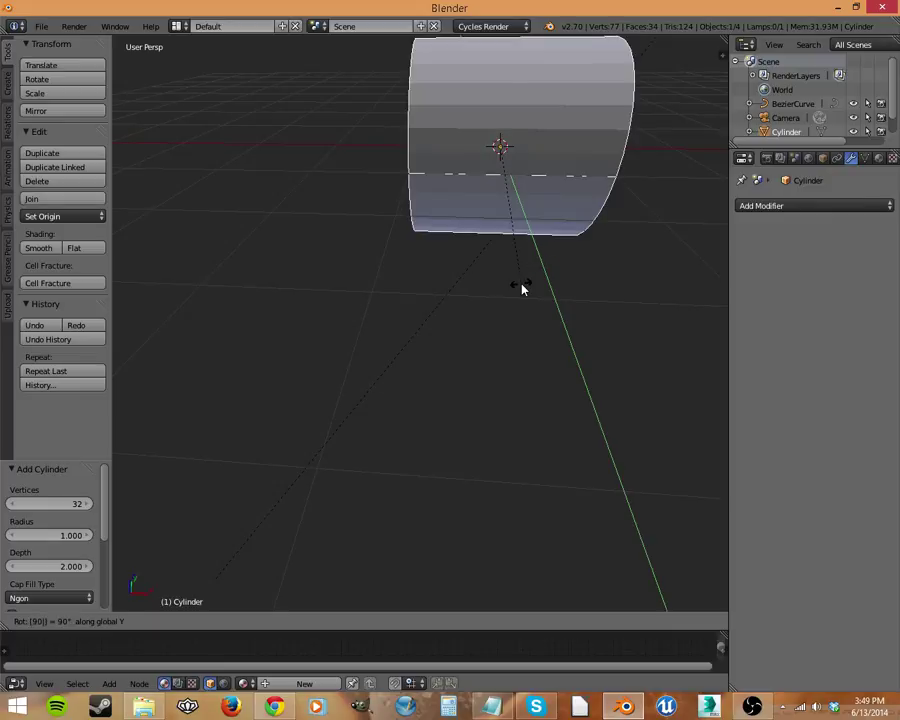
key(Return)
scroll(441, 153, down, 3)
middle_drag(474, 147, 482, 231)
key(s)
click(472, 289)
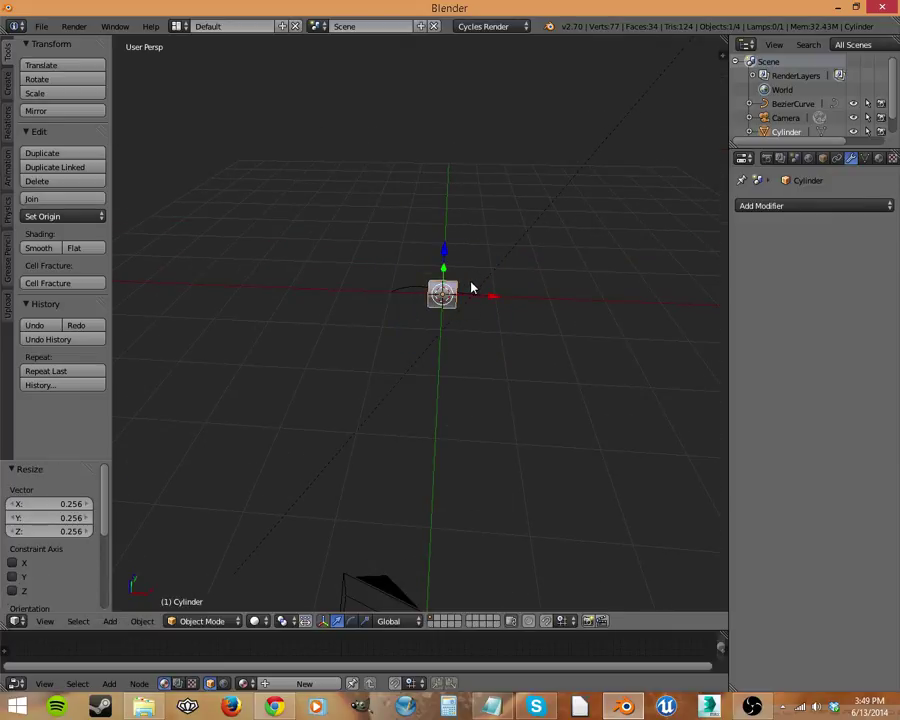
key(s)
key(x)
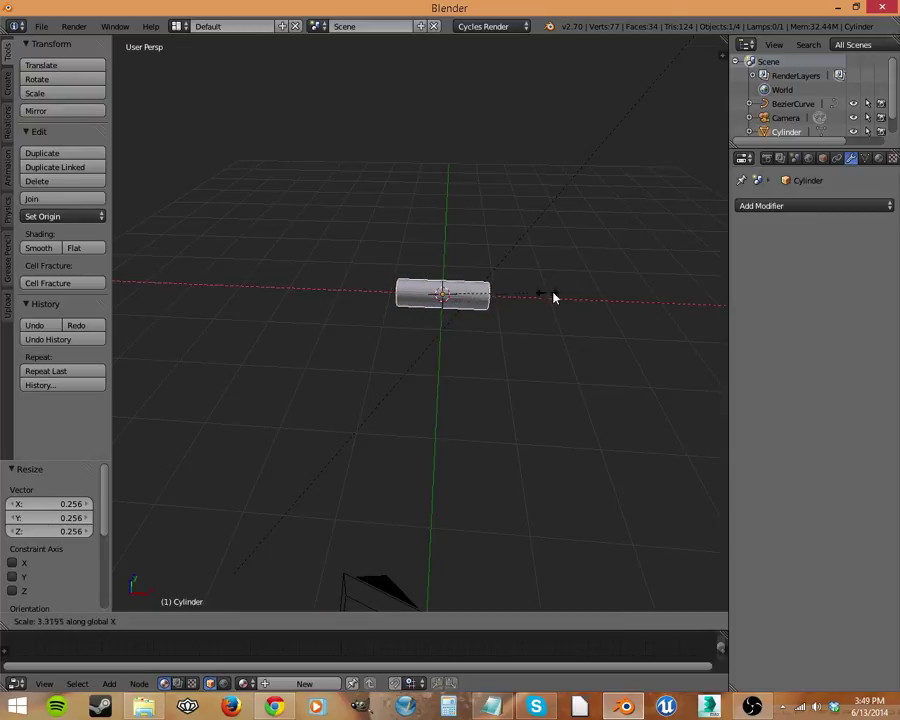
click(688, 296)
scroll(519, 325, up, 4)
shift+middle_drag(519, 325, 454, 370)
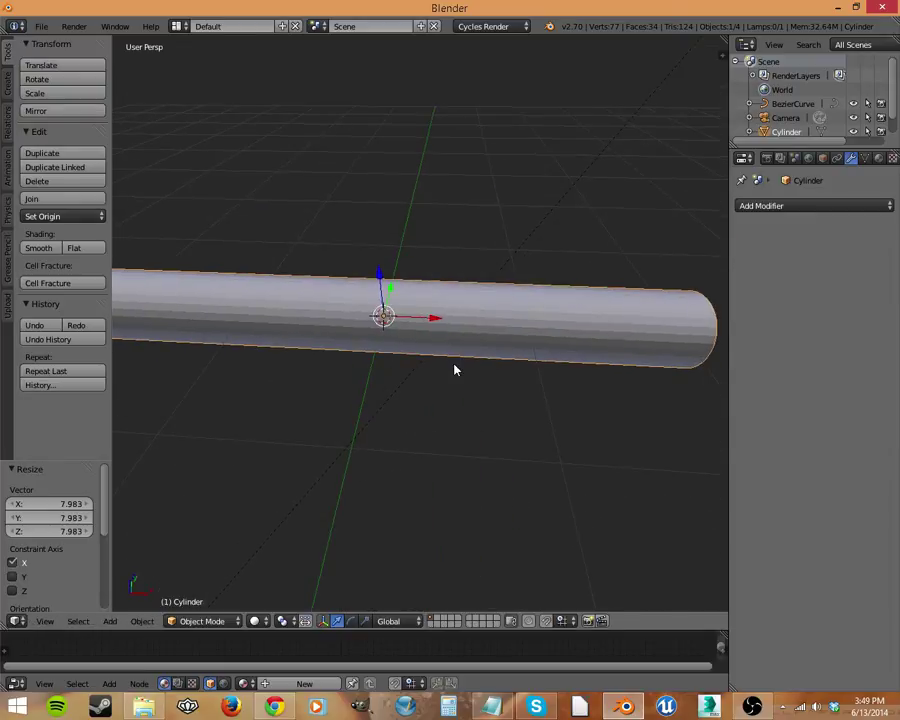
Step: Add 24 centred loop cuts along the cylinder and return to object mode
key(Tab)
key(a)
key(ctrl+r)
scroll(453, 331, up, 20)
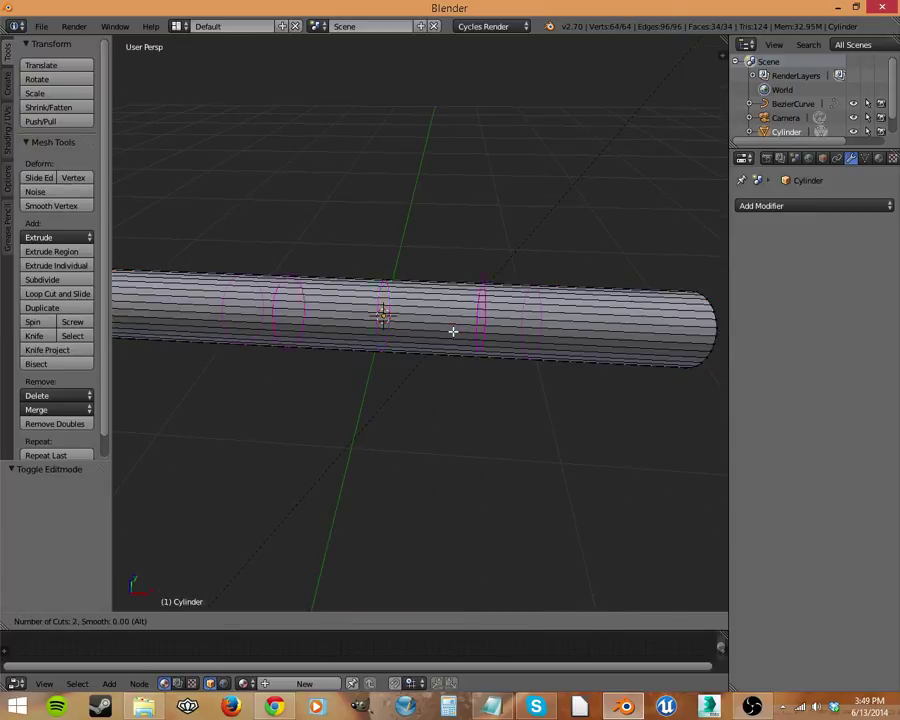
click(453, 331)
right_click(453, 331)
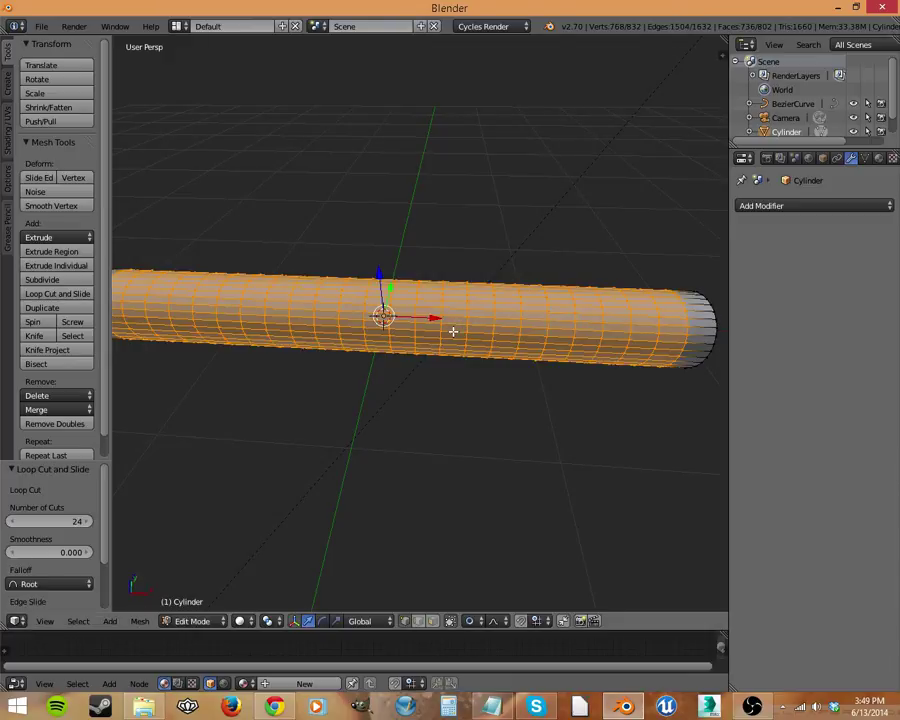
middle_drag(521, 394, 550, 392)
key(Tab)
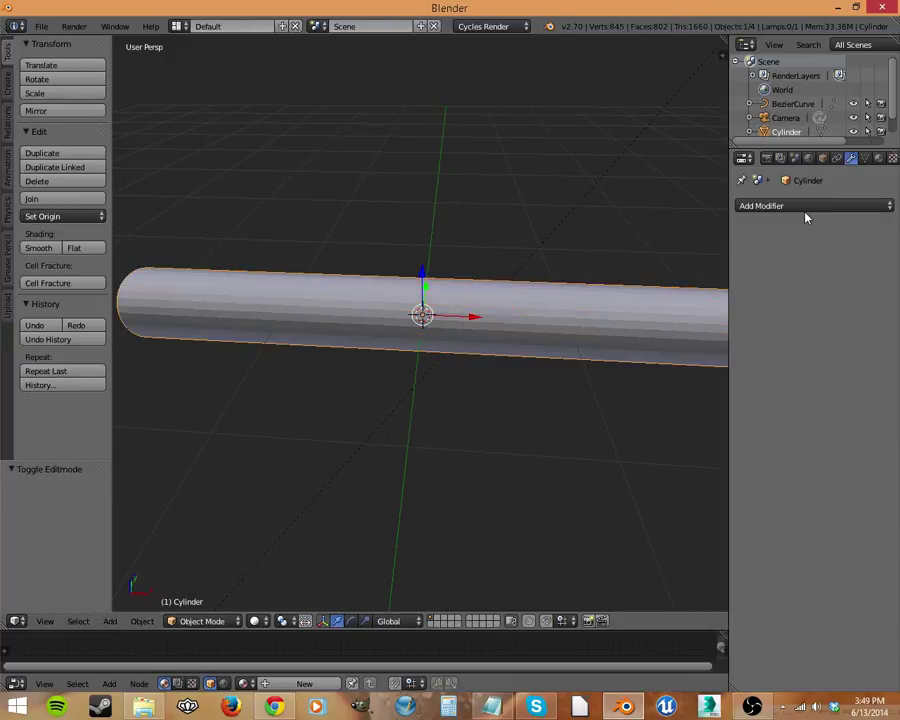
Step: Add a Curve modifier to the cylinder with BezierCurve as its target
click(790, 207)
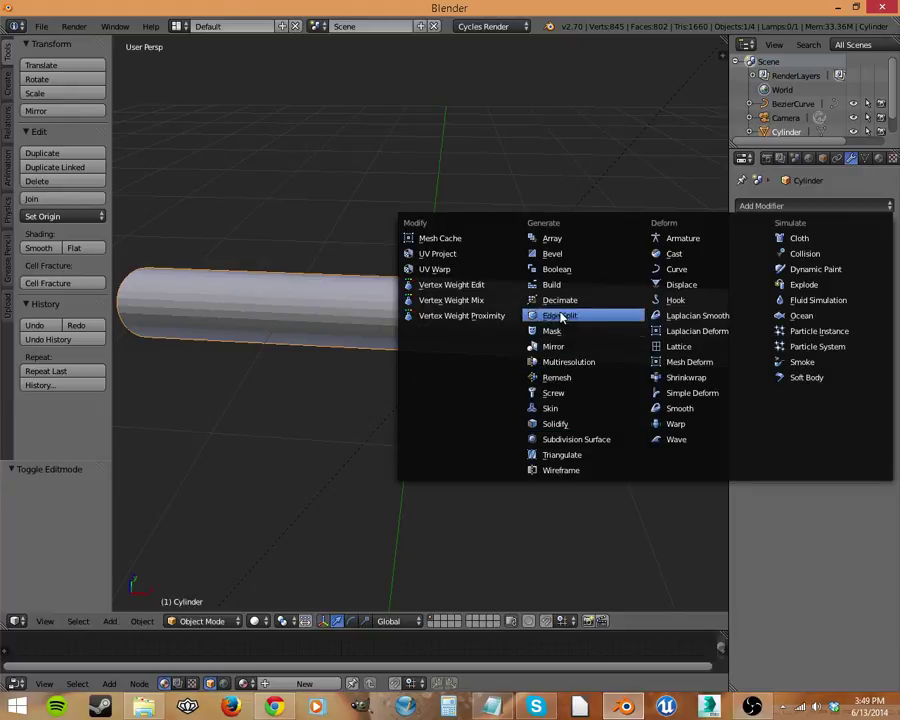
click(685, 266)
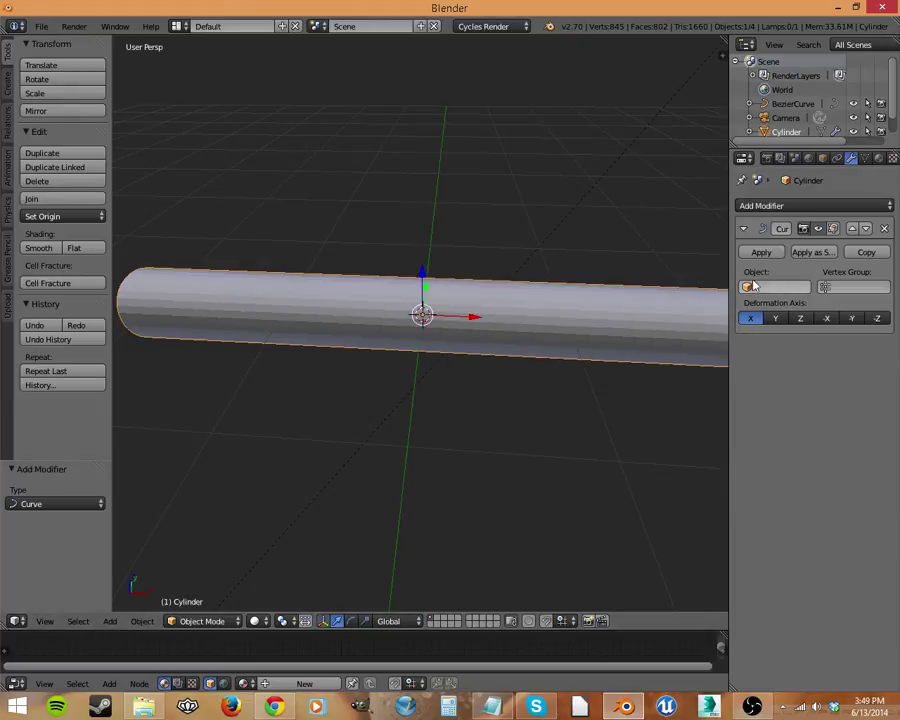
click(752, 288)
click(758, 307)
Step: Slide the cylinder along the X axis to reposition it on the curve
key(g)
key(x)
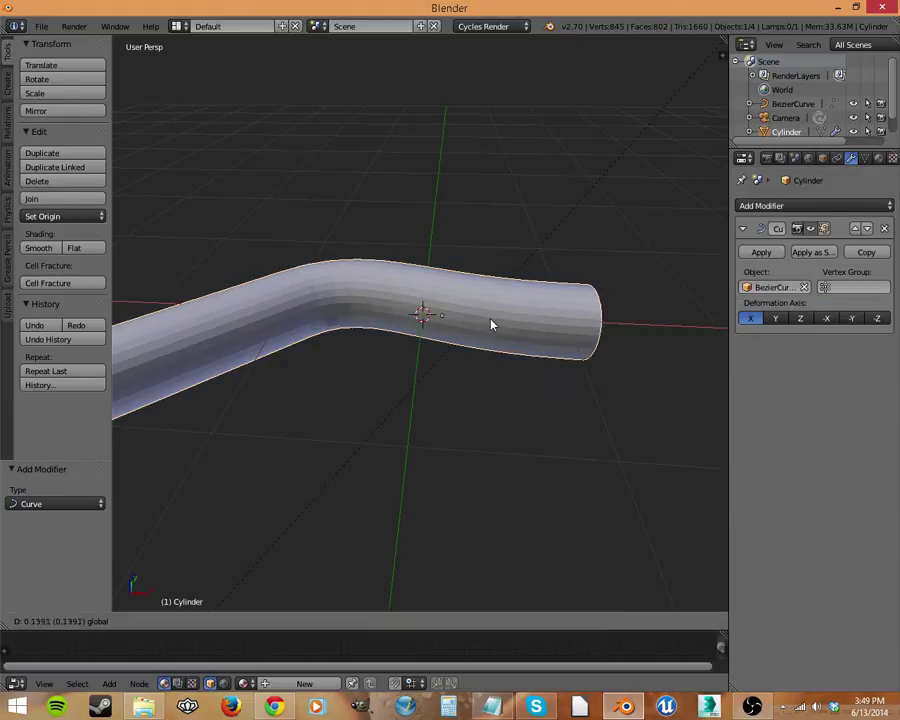
click(649, 350)
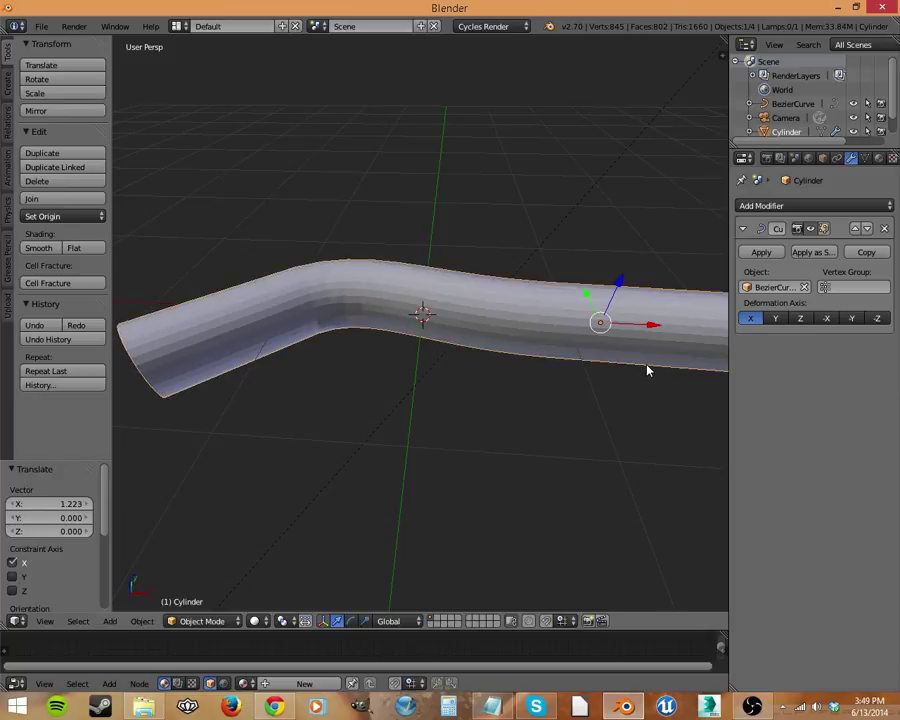
key(z)
key(z)
key(g)
key(x)
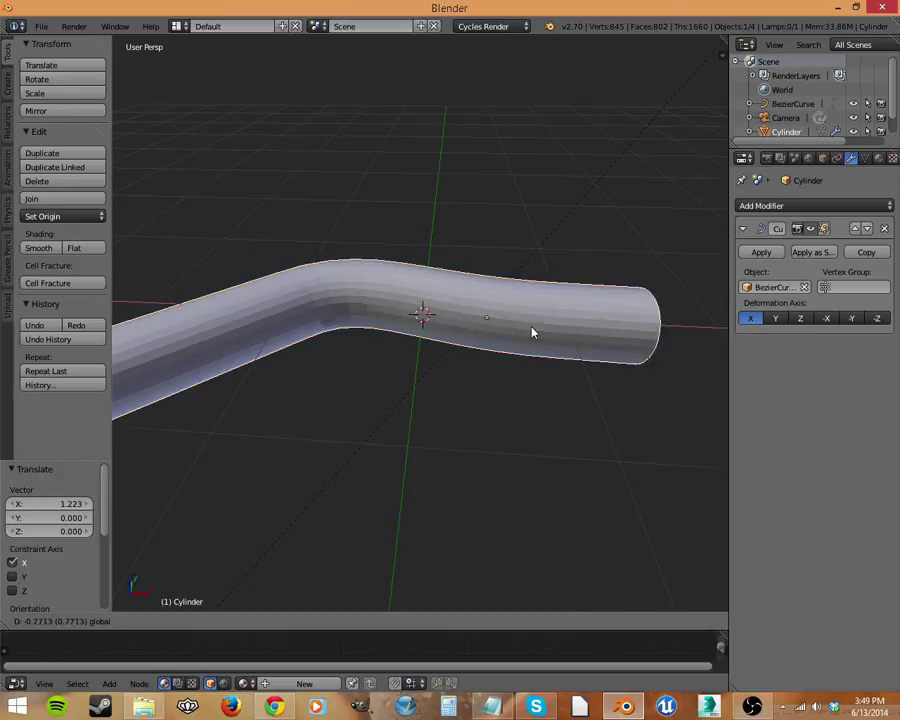
click(611, 305)
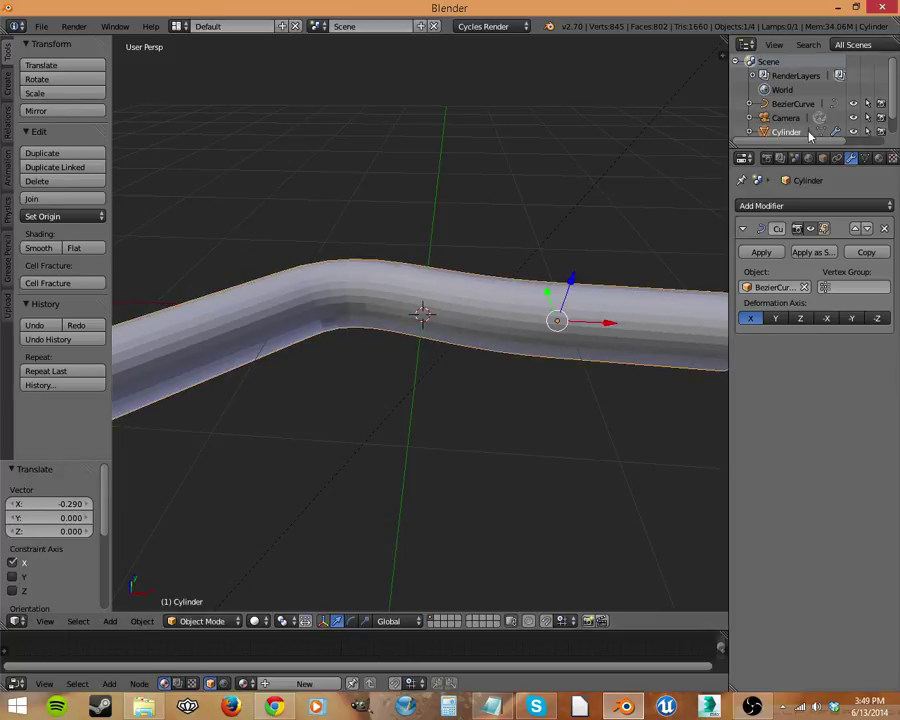
Step: Edit BezierCurve and reposition one control point and its handle with proportional falloff
click(786, 107)
key(Tab)
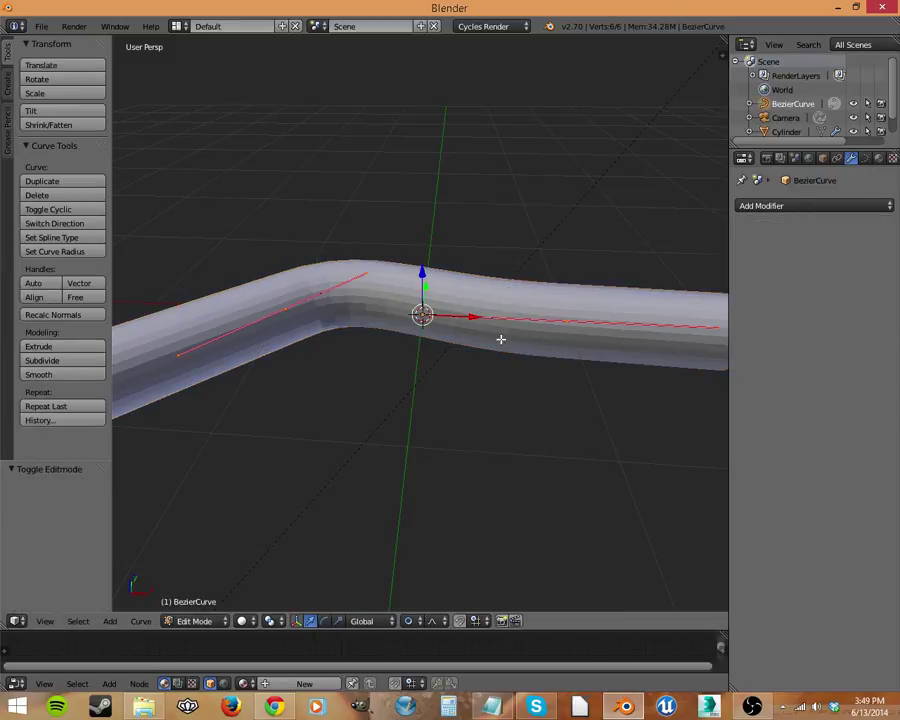
right_click(362, 275)
key(g)
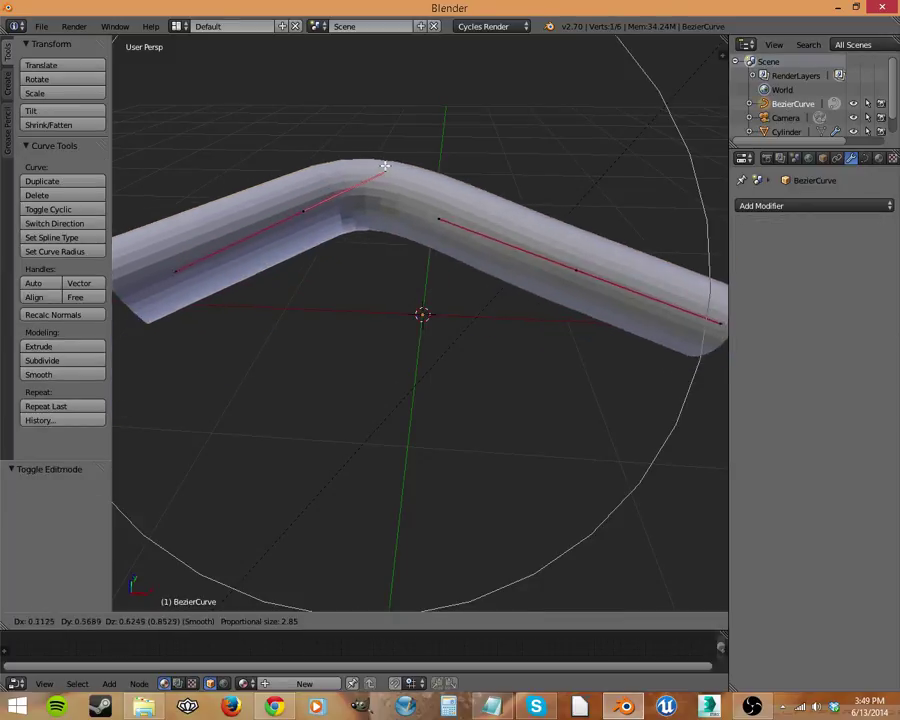
click(367, 272)
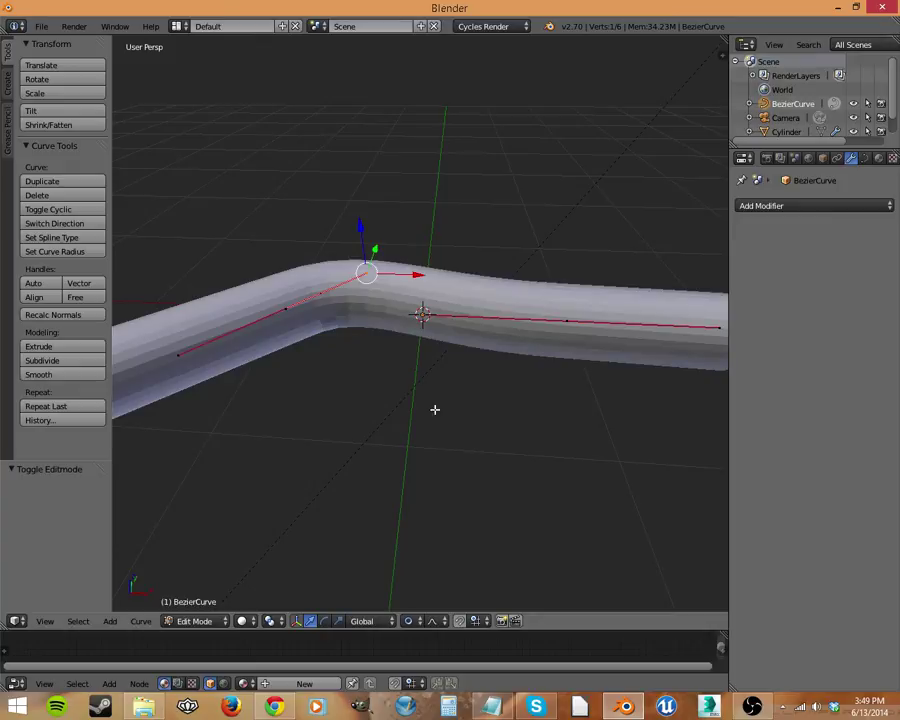
key(g)
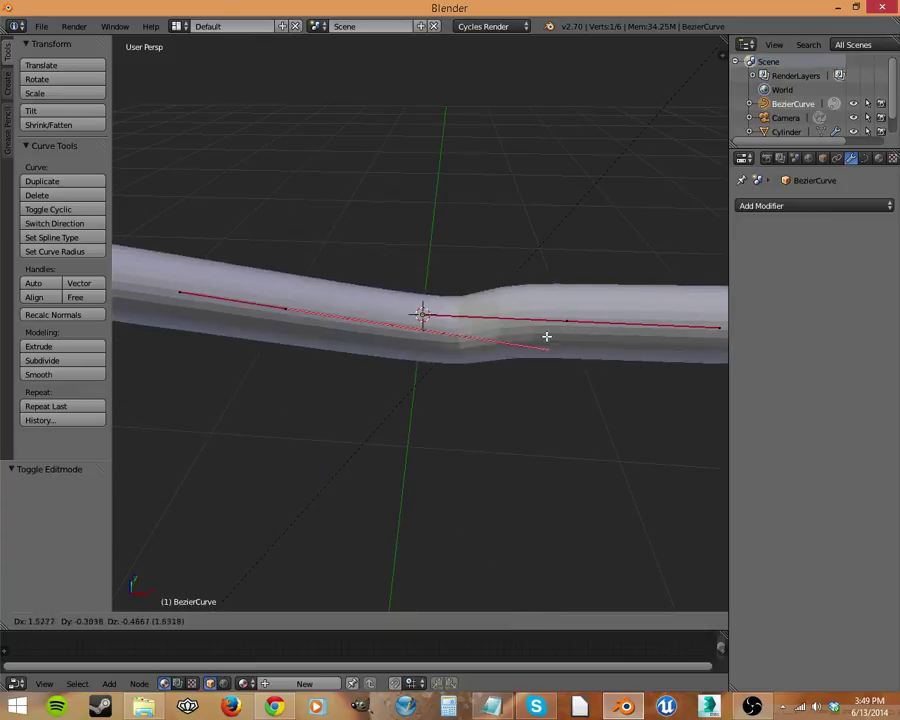
click(470, 210)
key(g)
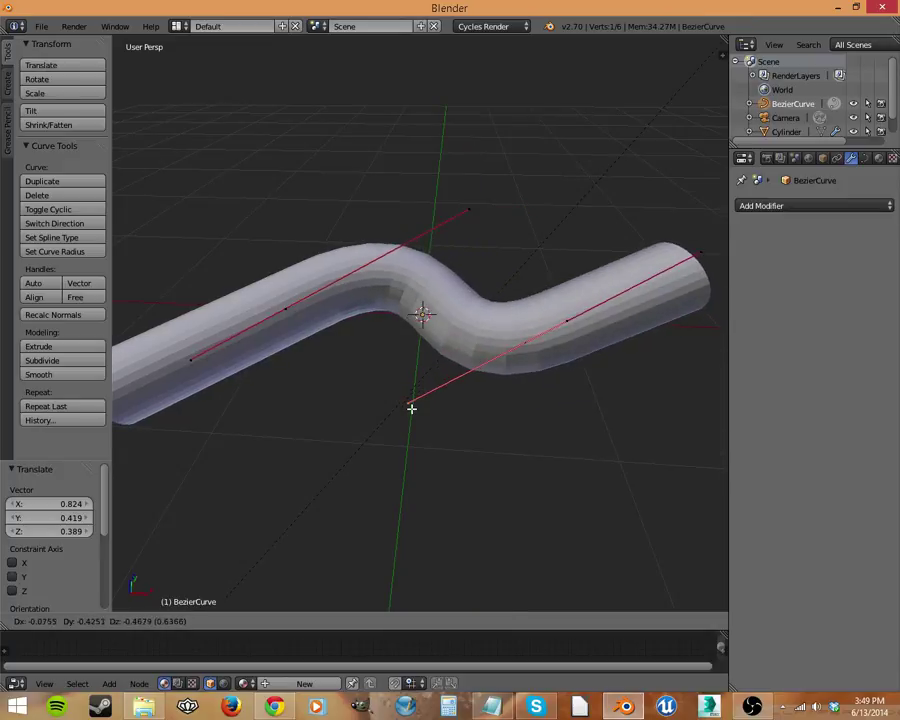
click(408, 402)
key(g)
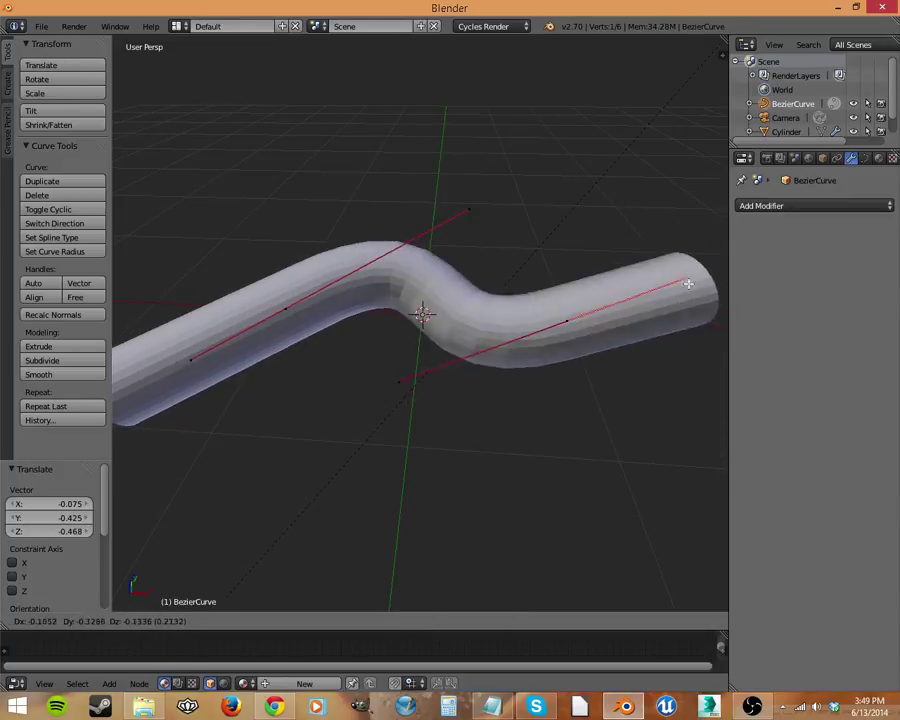
right_click(688, 237)
Step: Move the right point's lower handle, the left end point and another point into an S-bend
right_click(410, 402)
key(g)
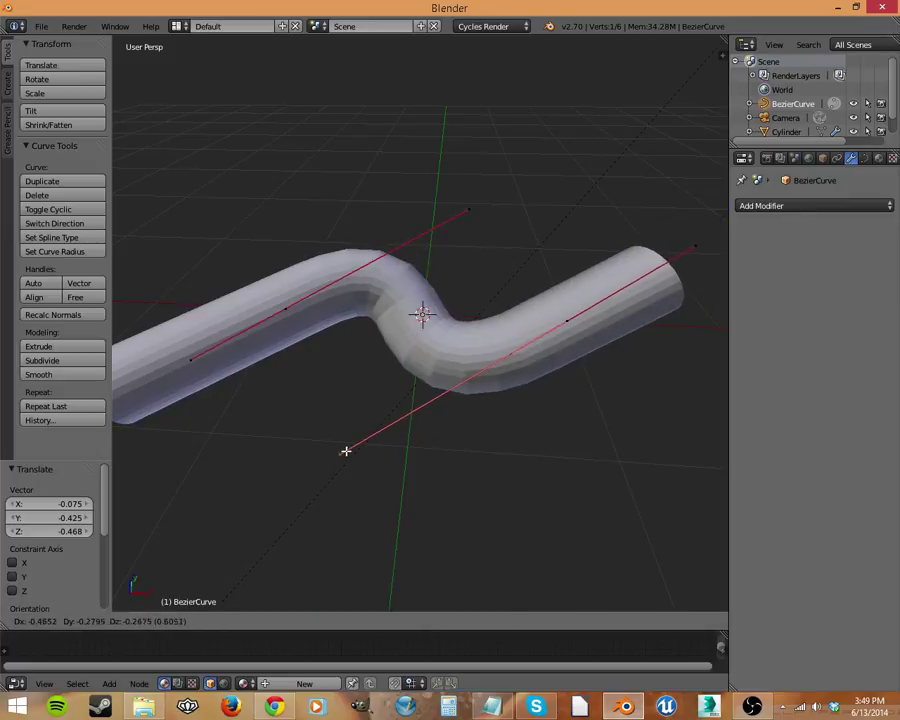
click(396, 424)
right_click(190, 359)
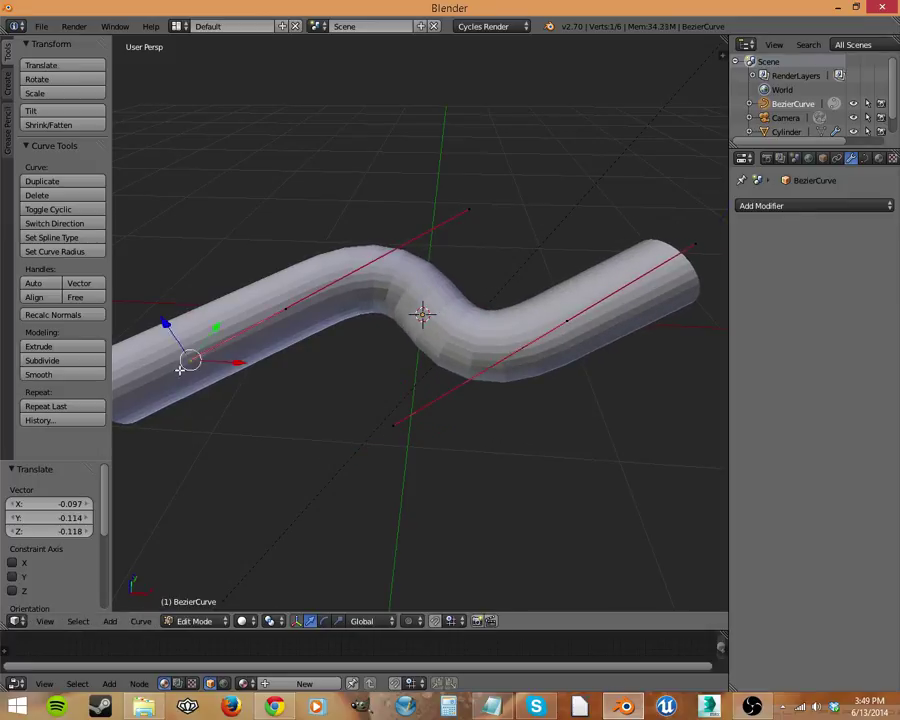
key(g)
click(199, 404)
scroll(460, 460, down, 2)
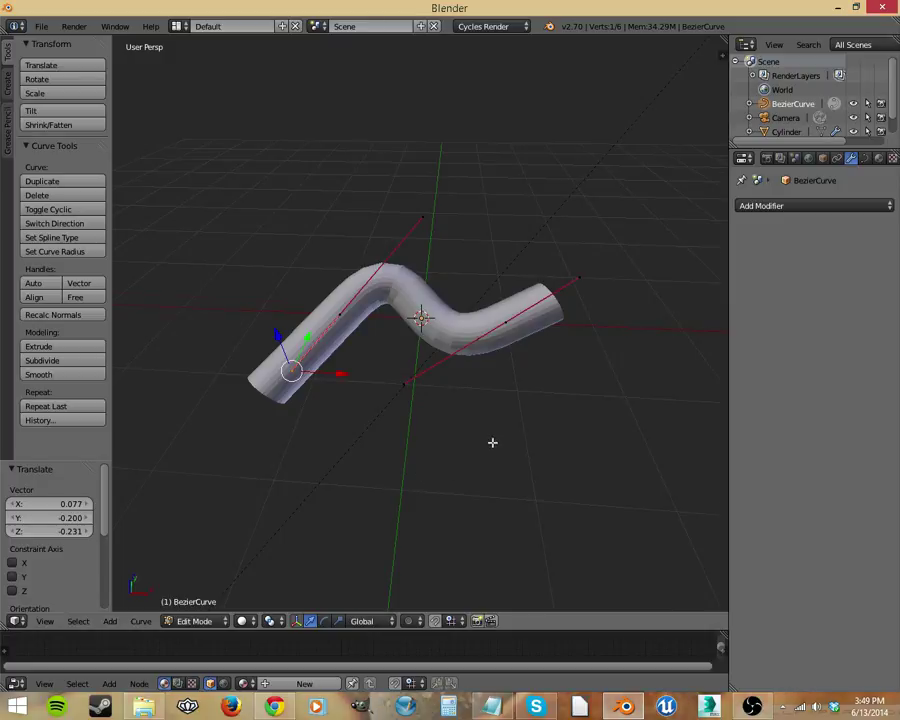
middle_drag(492, 440, 314, 303)
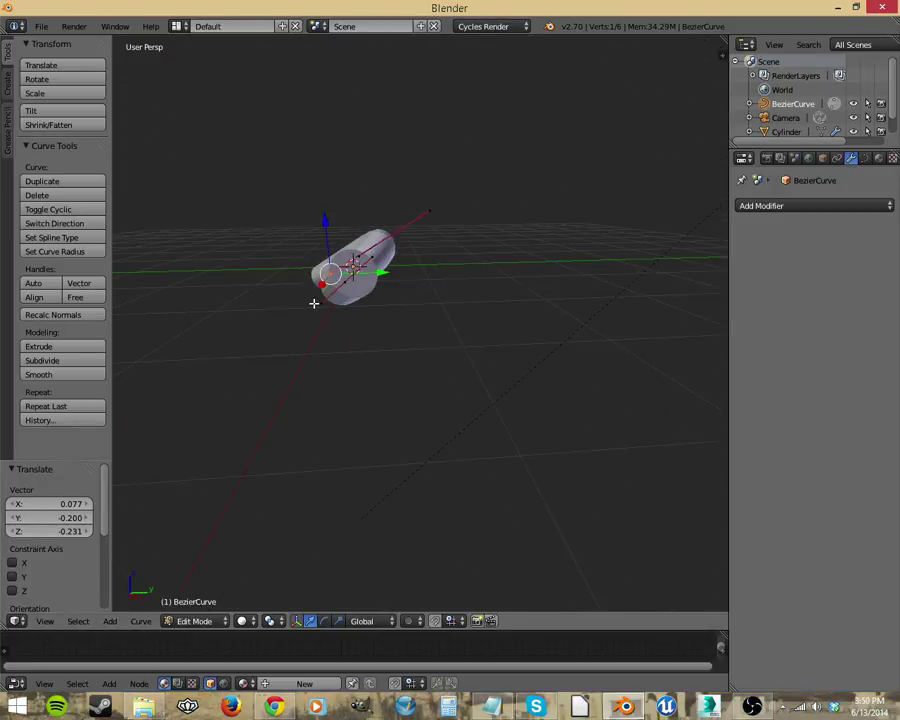
key(g)
click(414, 330)
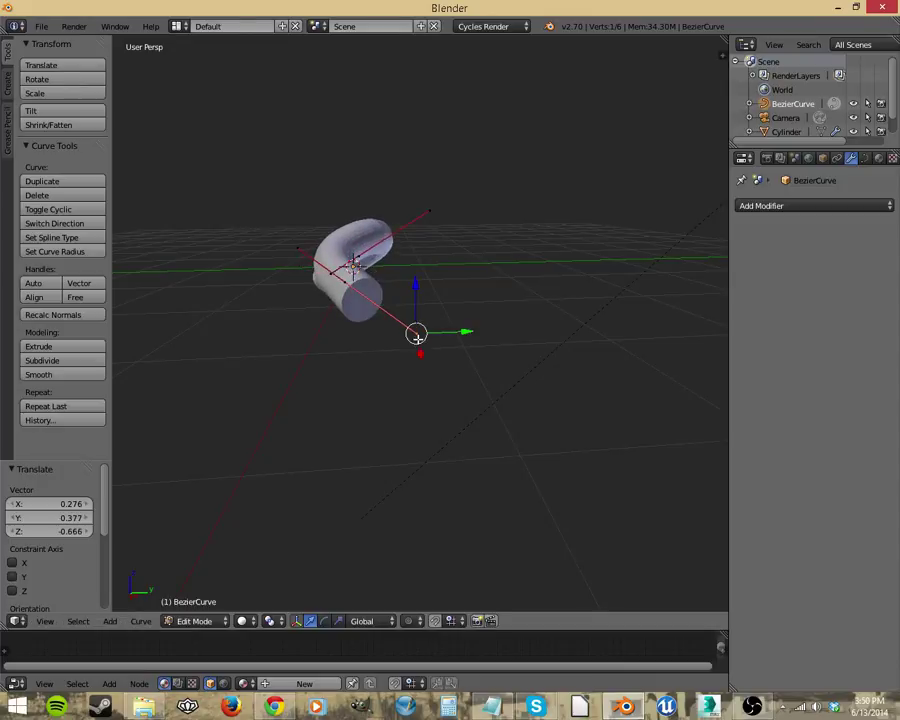
middle_drag(418, 336, 376, 315)
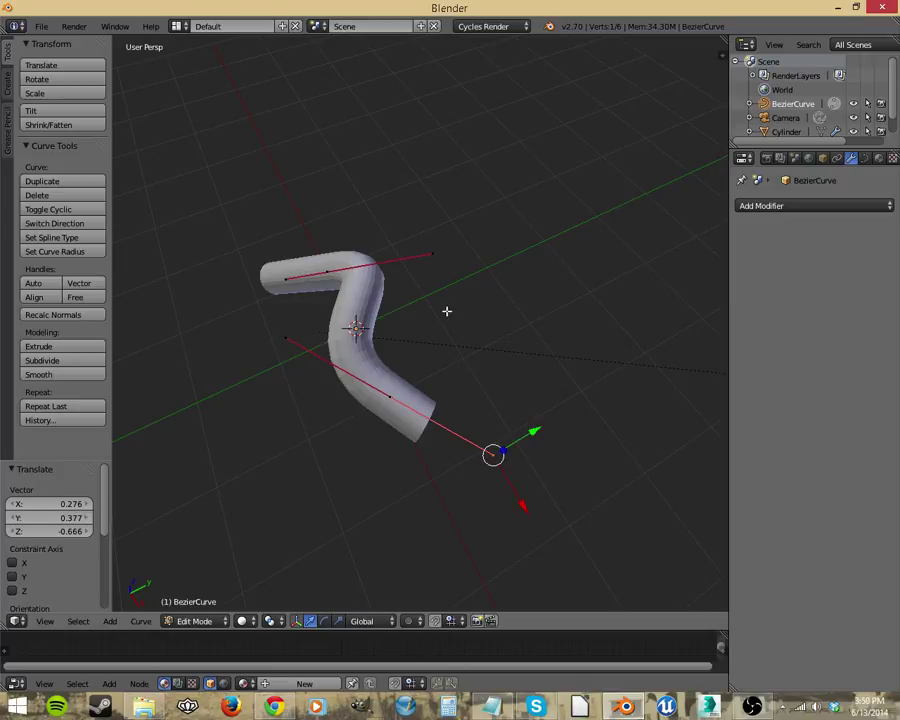
middle_drag(462, 485, 452, 320)
middle_drag(378, 177, 507, 454)
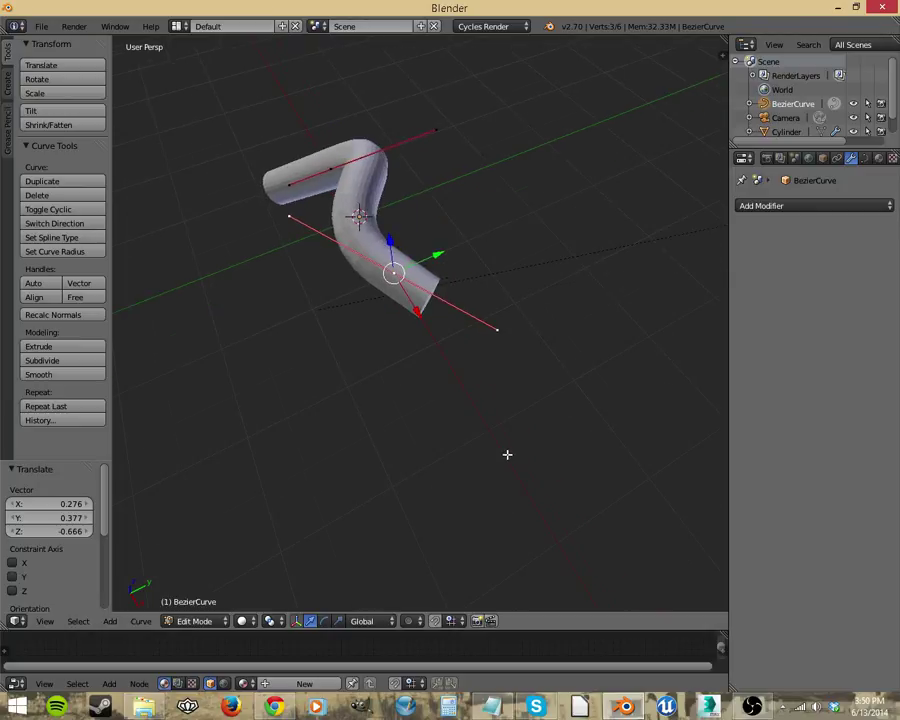
Step: Extend BezierCurve with three new points and rotate the last handle to square the turn
ctrl+click(587, 442)
middle_drag(556, 512, 442, 282)
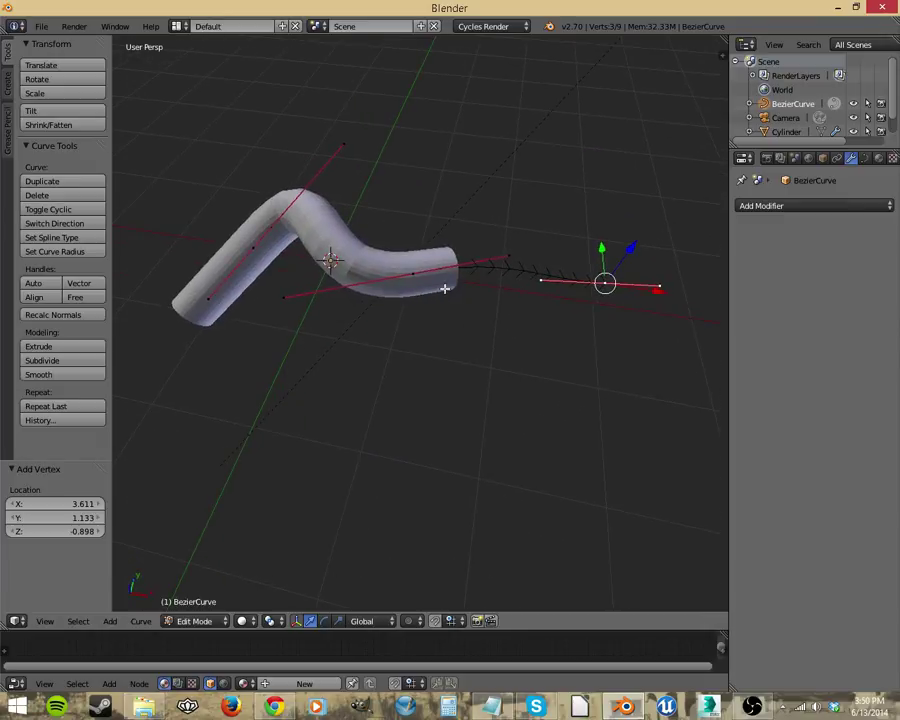
ctrl+click(652, 435)
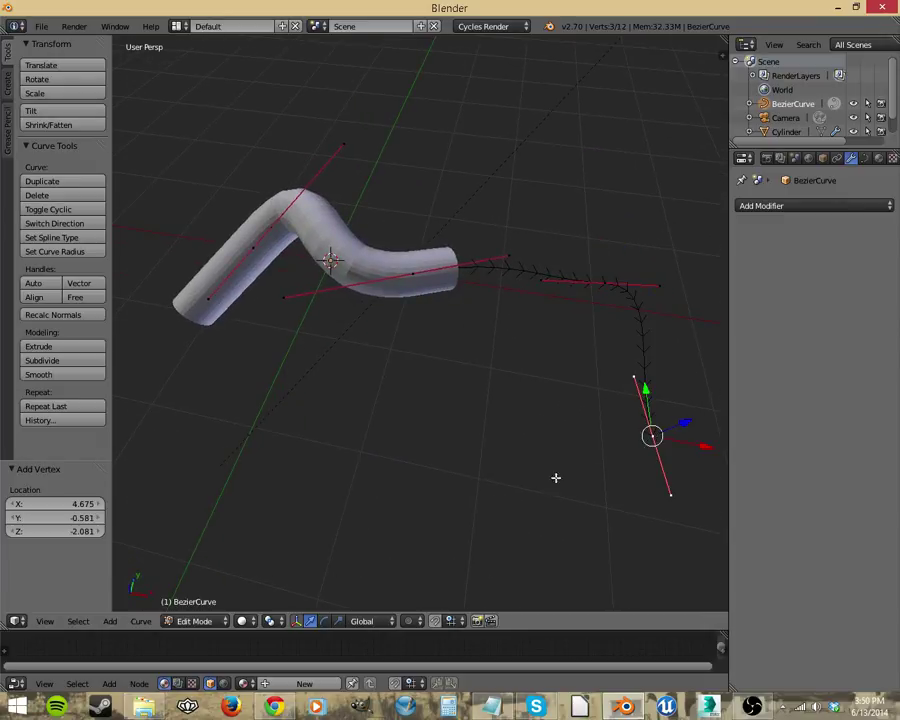
ctrl+click(443, 495)
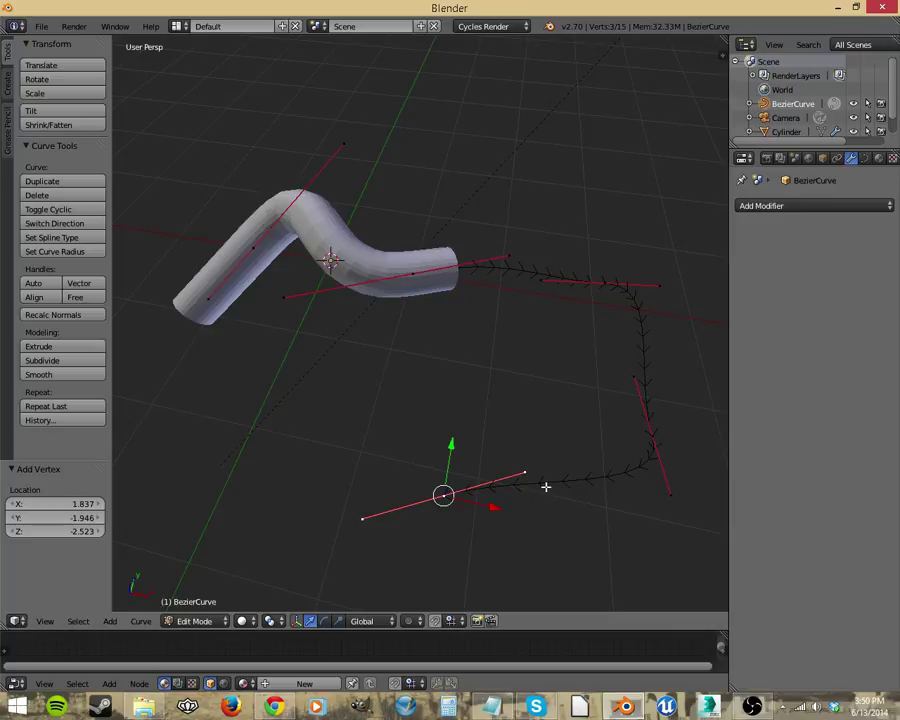
right_drag(524, 472, 533, 433)
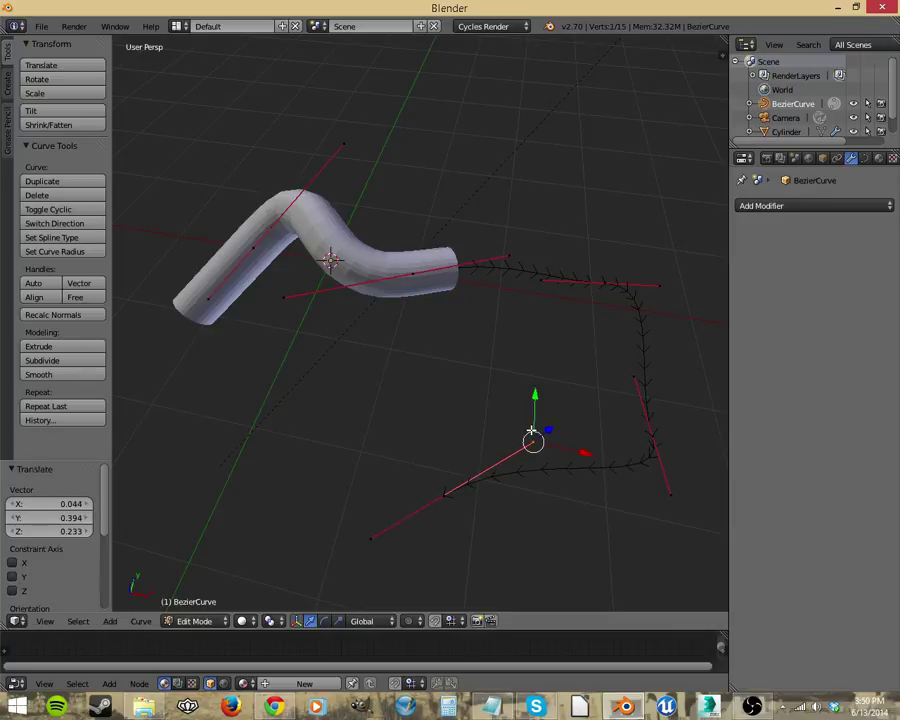
mouse_move(656, 498)
middle_down()
mouse_move(518, 499)
mouse_move(498, 428)
mouse_move(585, 465)
mouse_move(641, 506)
middle_up()
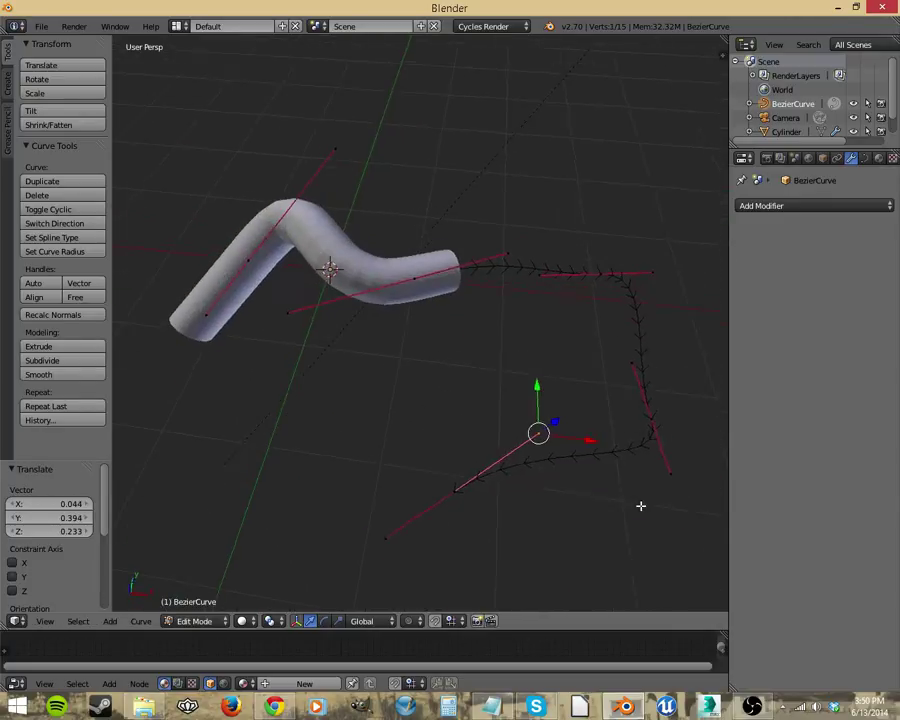
Step: Select the cylinder, stretch it to 1.978 along X, and slide it along the curve
click(788, 131)
drag(452, 297, 185, 322)
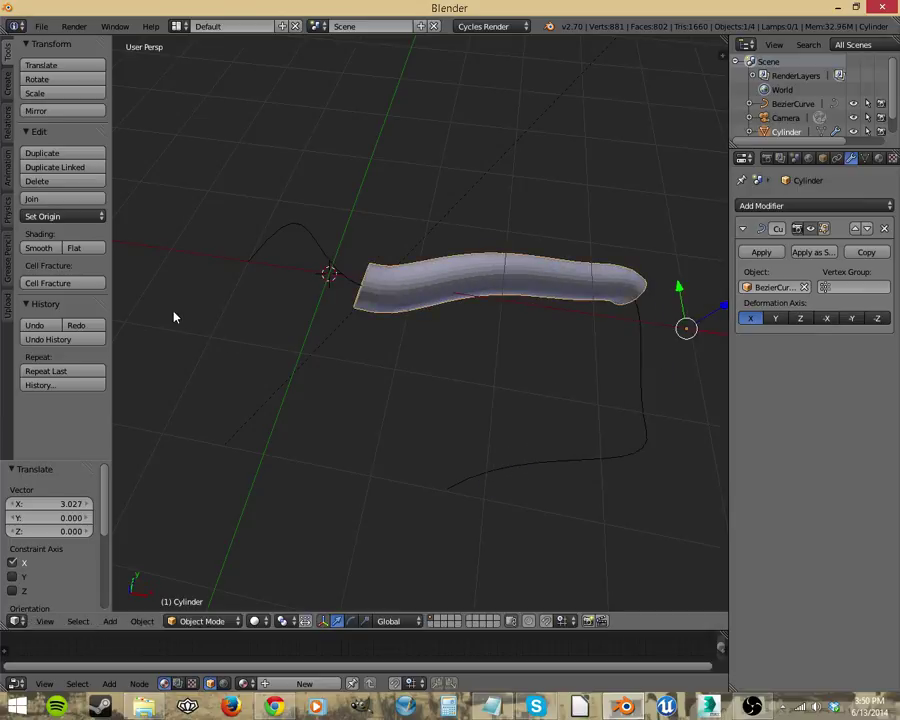
key(s)
key(x)
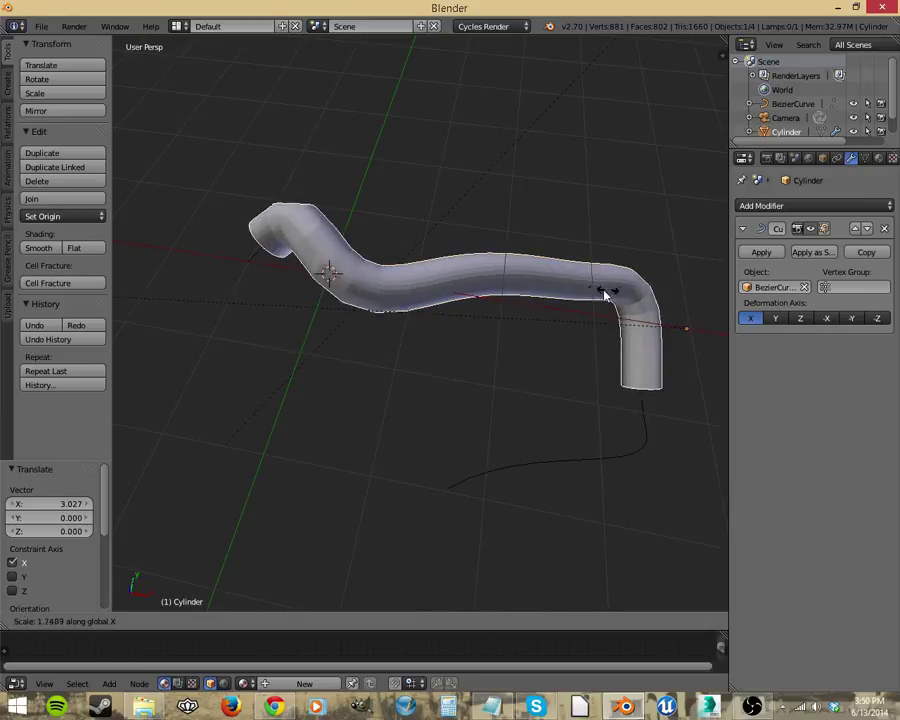
click(518, 289)
key(g)
key(x)
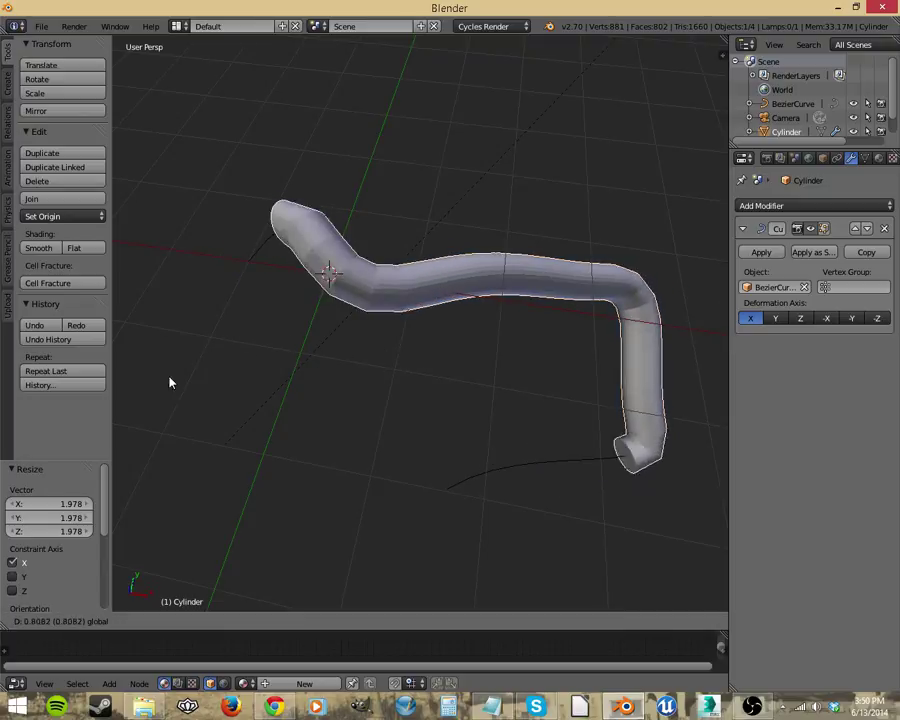
click(165, 380)
middle_drag(411, 326, 598, 353)
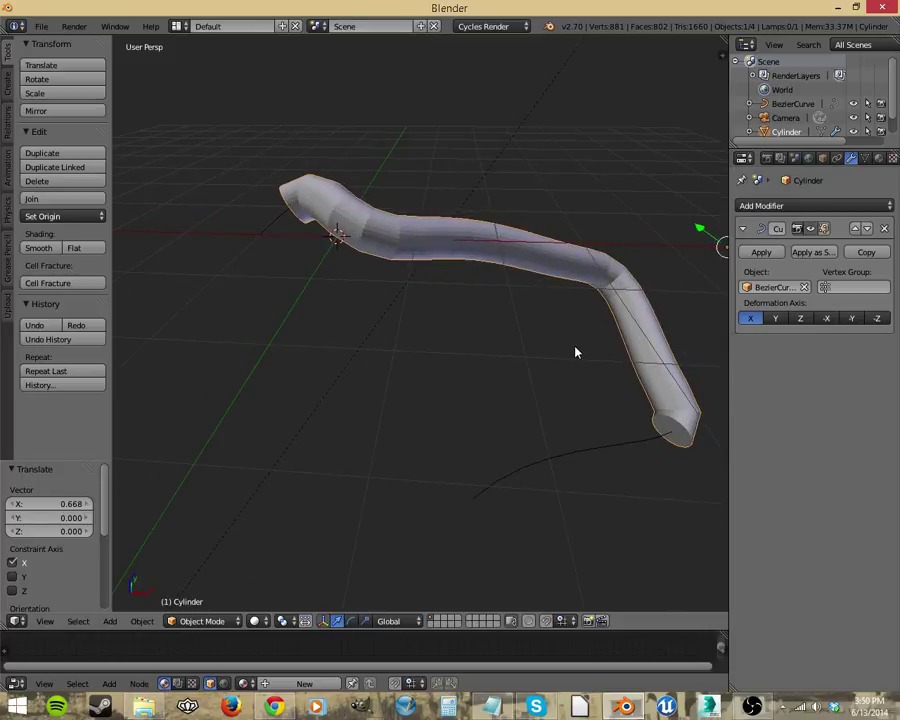